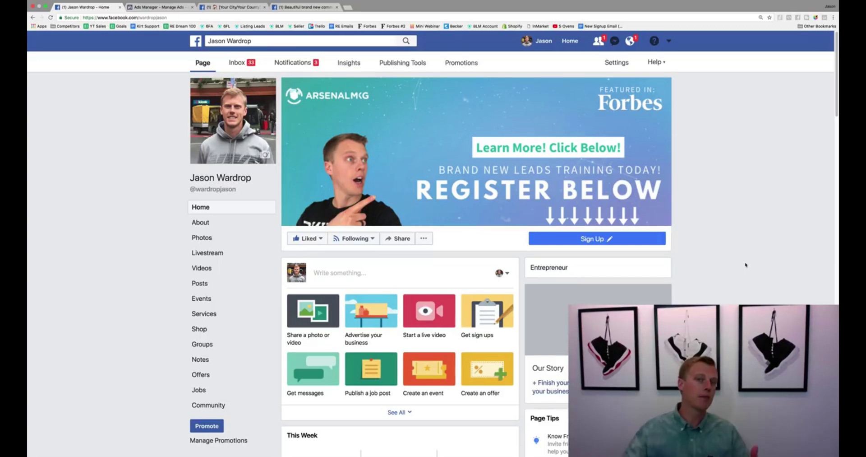
# Look through the Facebook page's posts and open the boost settings for the post "The ONE Thing You Need To Be Successful!".
pyautogui.moveTo(637, 234)
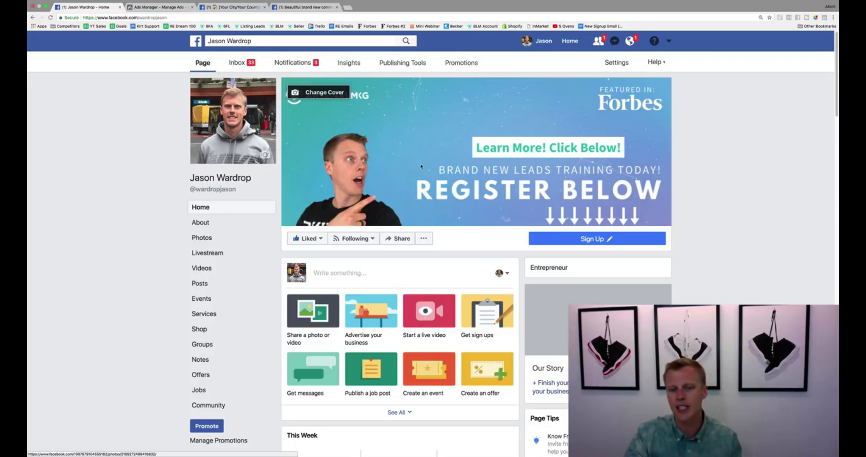
pyautogui.scroll(-7, 417, 163)
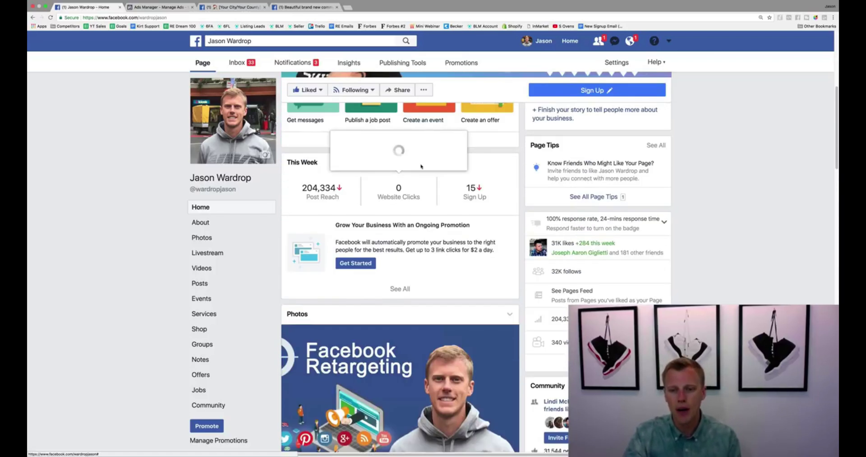
pyautogui.scroll(-10, 421, 166)
pyautogui.scroll(-1, 421, 166)
pyautogui.scroll(2, 366, 202)
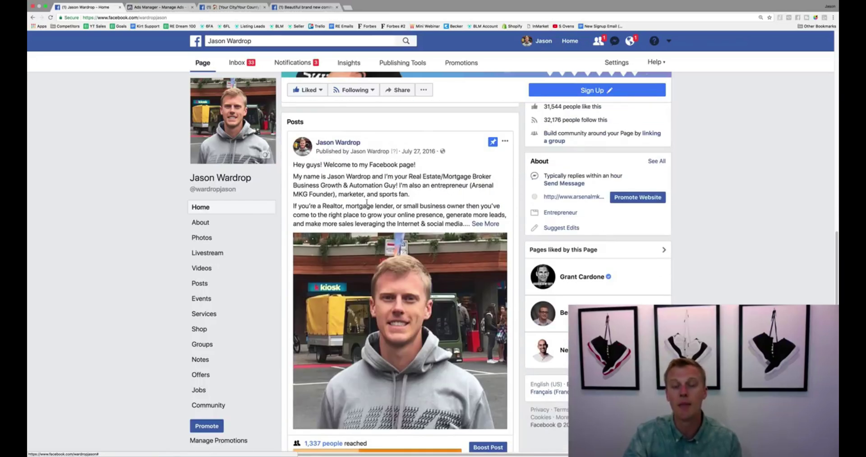
pyautogui.scroll(-9, 367, 202)
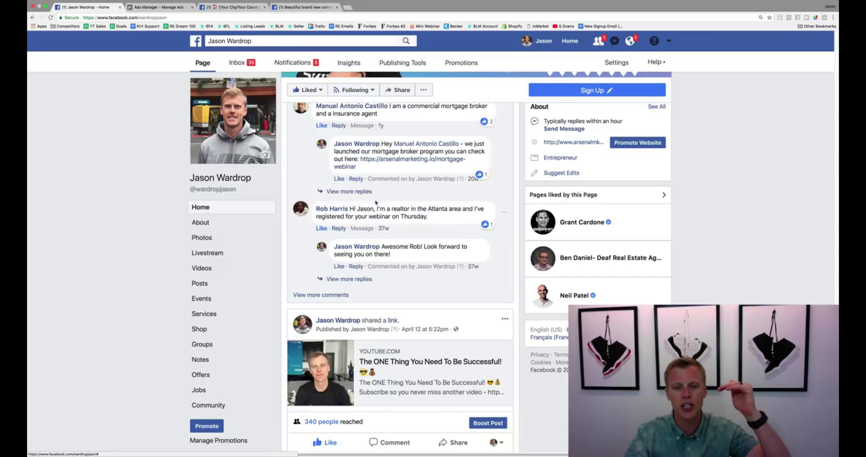
pyautogui.scroll(-3, 376, 202)
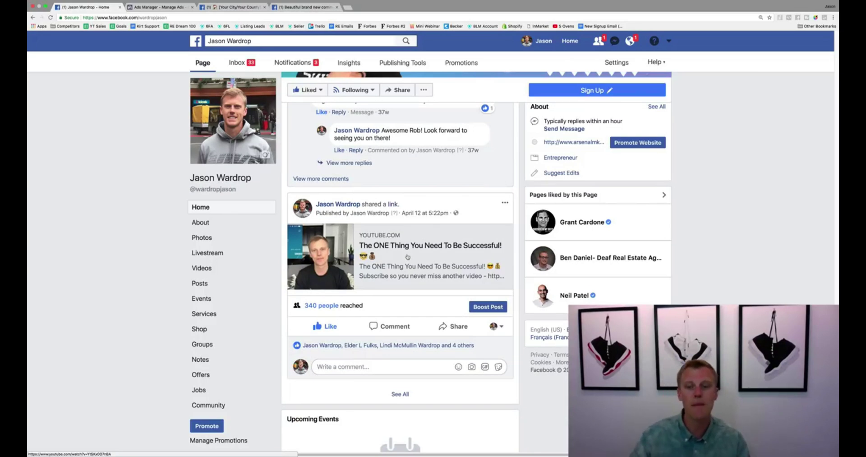
pyautogui.click(488, 306)
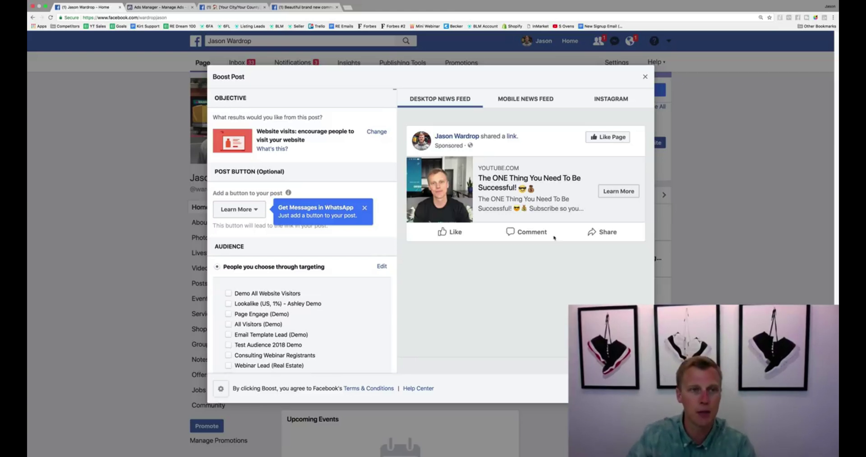
# Switch to Ads Manager and start creating a new campaign.
pyautogui.click(158, 8)
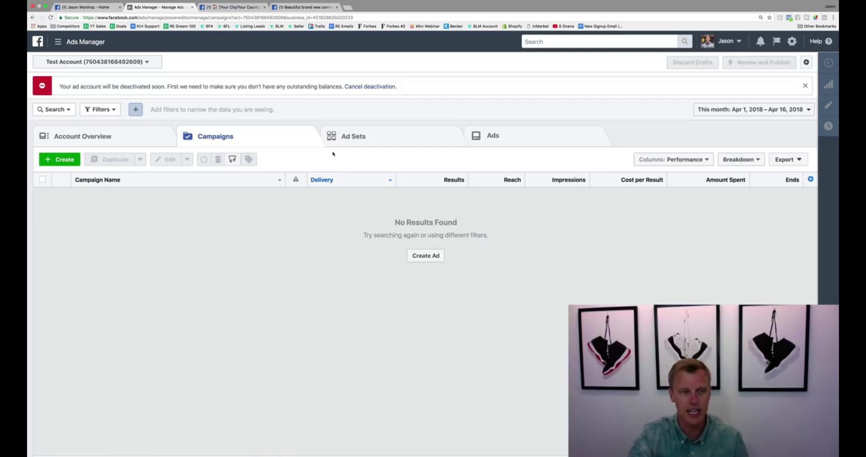
pyautogui.click(63, 161)
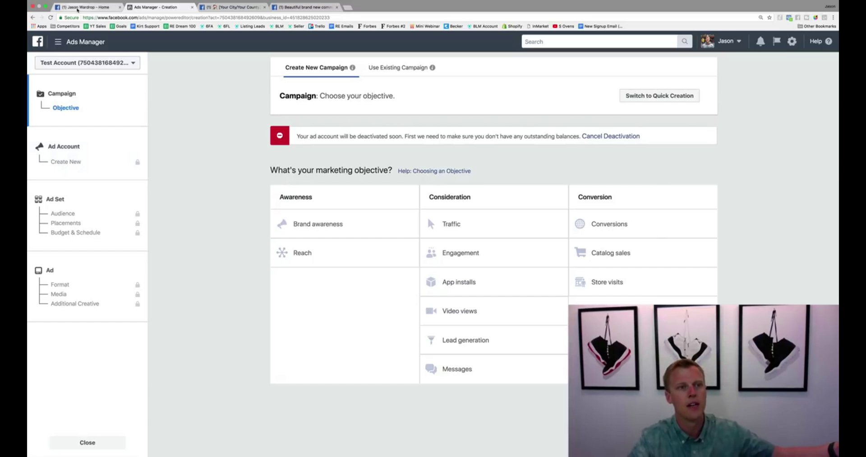
# Return to the Facebook page and cancel the open post promotion.
pyautogui.click(83, 6)
pyautogui.click(646, 76)
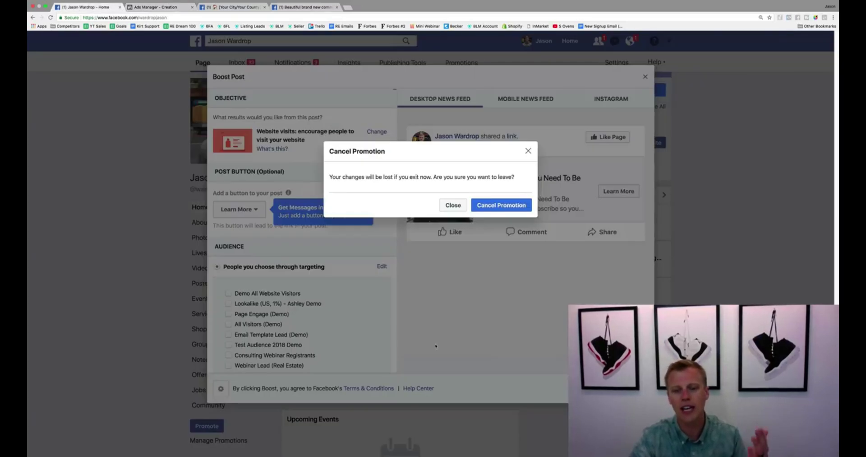
pyautogui.click(482, 205)
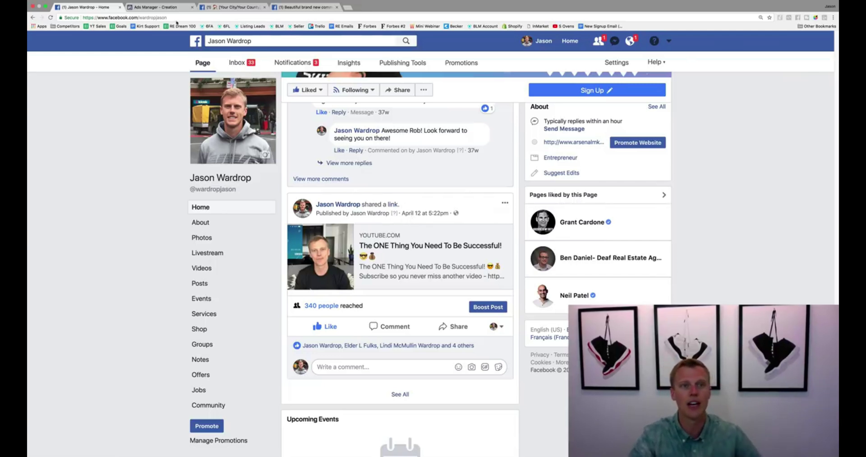
# In Ads Manager, choose the Traffic objective, name the campaign "Traffic (Demo)" and continue to the ad set.
pyautogui.click(160, 8)
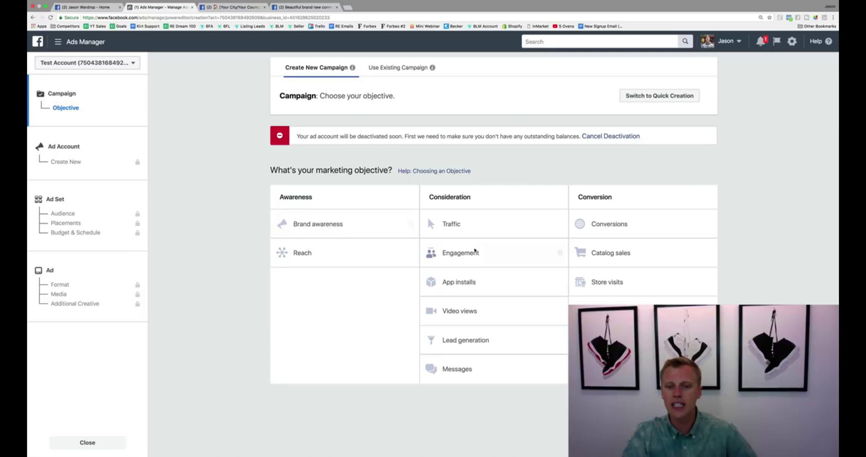
pyautogui.click(472, 226)
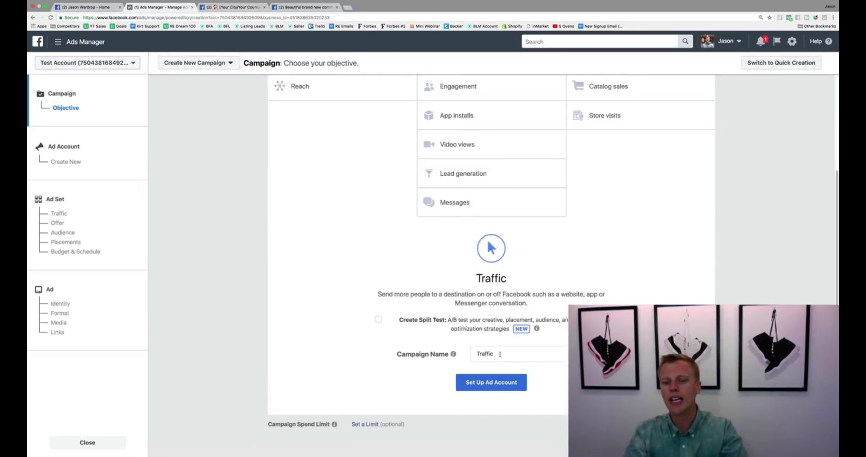
pyautogui.click(507, 352)
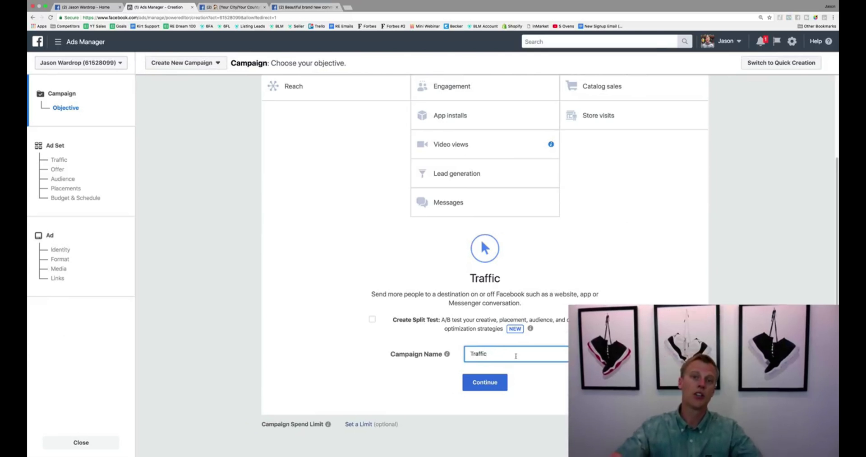
pyautogui.write('(')
pyautogui.press('BackSpace')
pyautogui.press('BackSpace')
pyautogui.write('(Demo)')
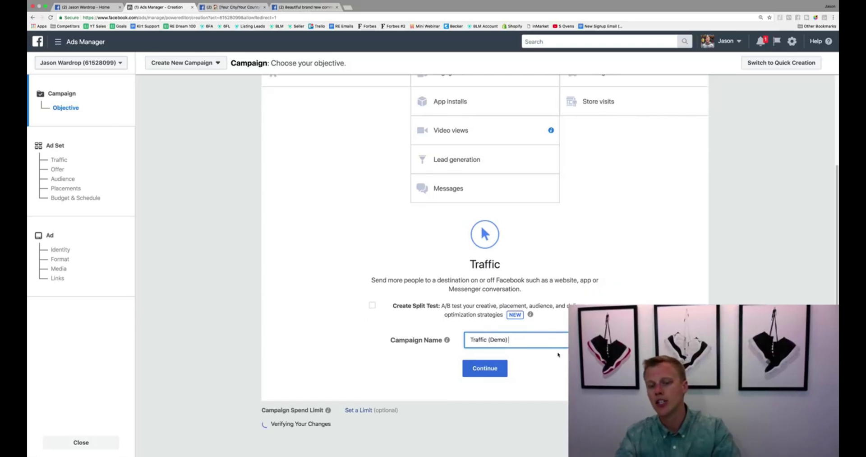
pyautogui.click(483, 369)
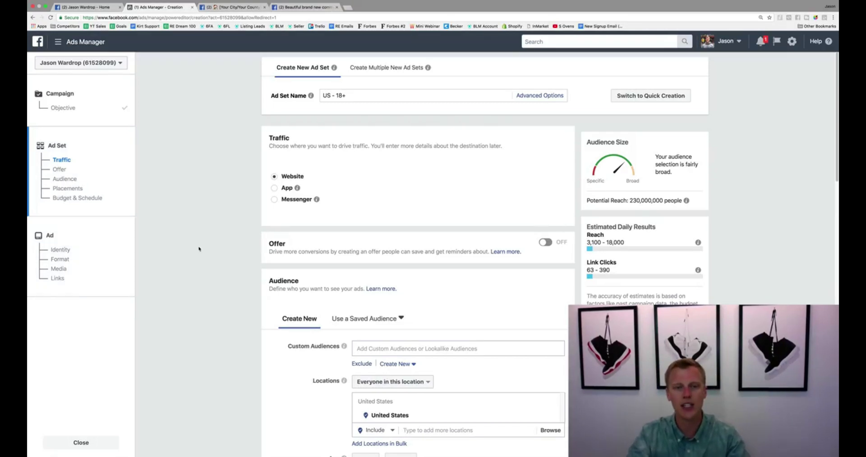
# Rename the ad set as "Test (Demo)".
pyautogui.moveTo(363, 95); pyautogui.dragTo(319, 91)
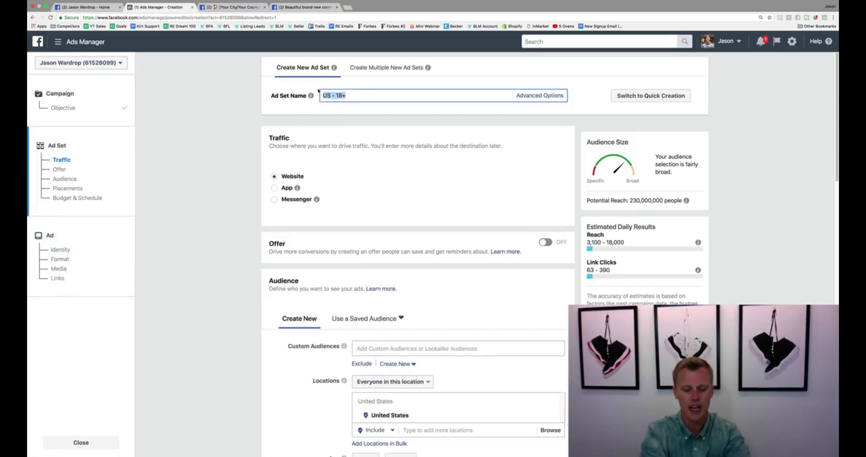
pyautogui.write('Test (')
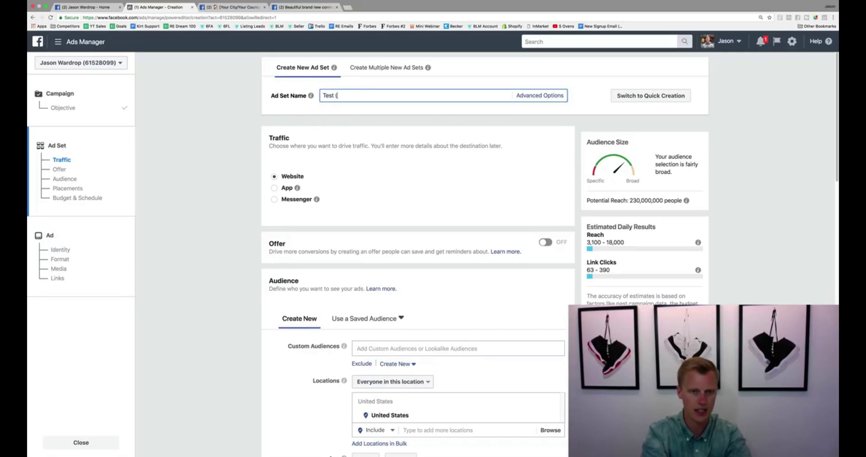
pyautogui.write('Demo)')
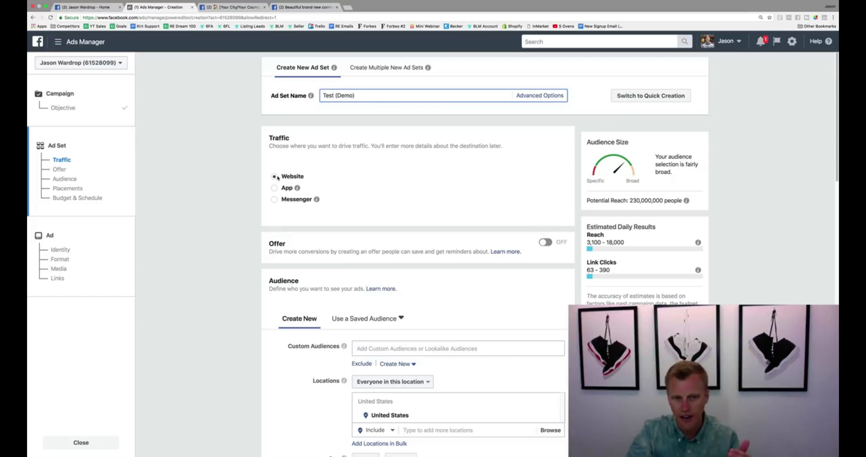
# Examine the ad set's traffic destination and audience settings, especially the custom audiences setting.
pyautogui.scroll(-3, 343, 178)
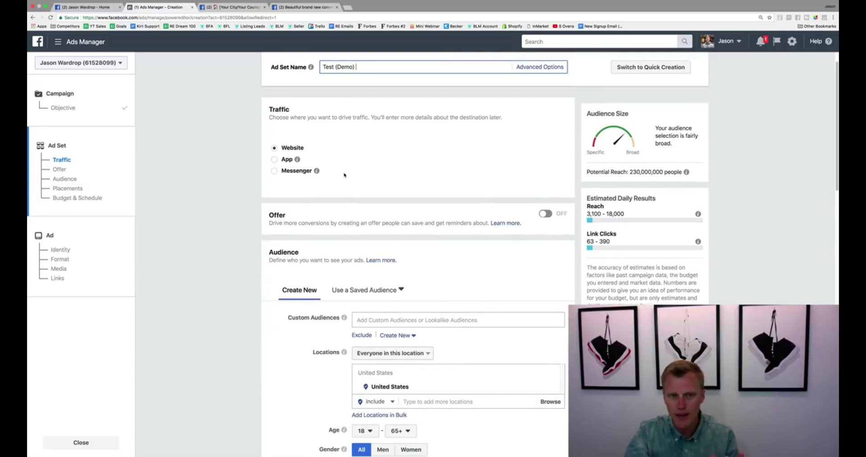
pyautogui.scroll(-2, 343, 176)
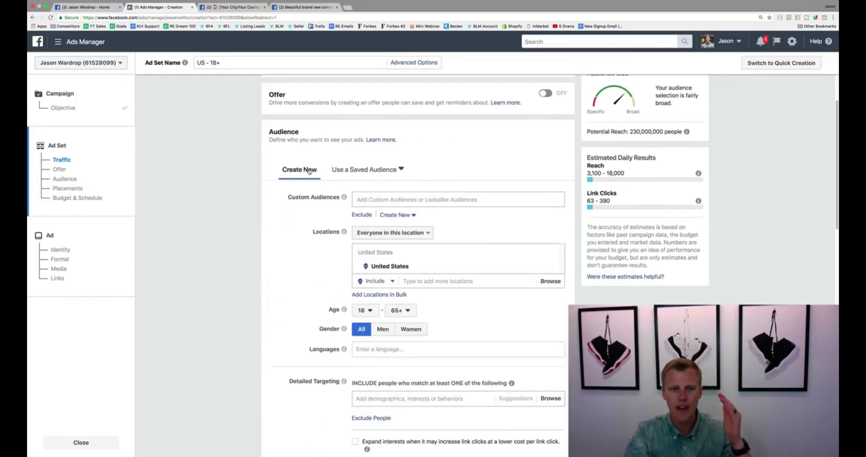
pyautogui.scroll(-1, 285, 209)
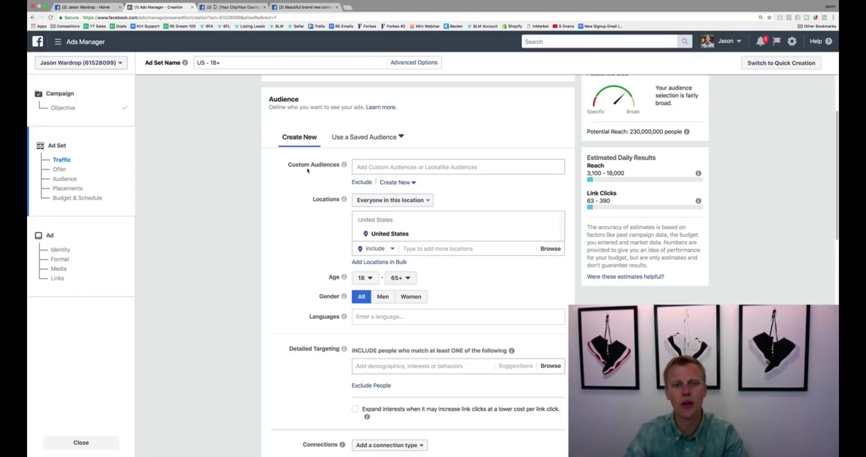
pyautogui.moveTo(289, 163); pyautogui.dragTo(340, 166)
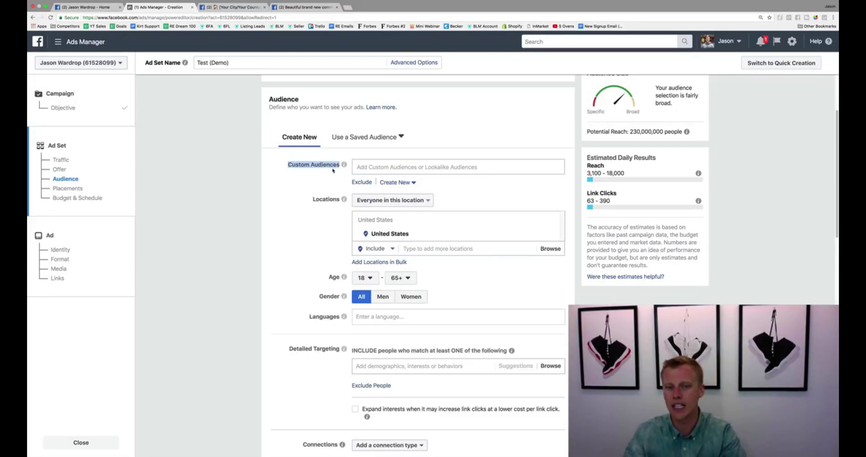
pyautogui.moveTo(343, 167)
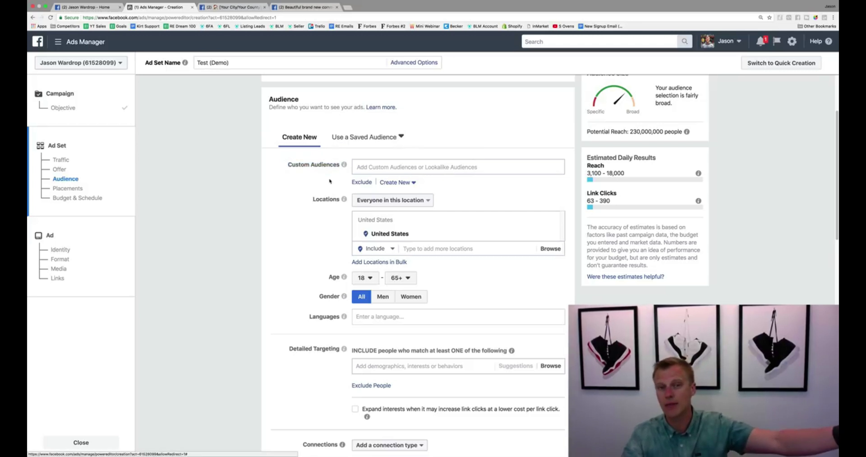
pyautogui.click(369, 165)
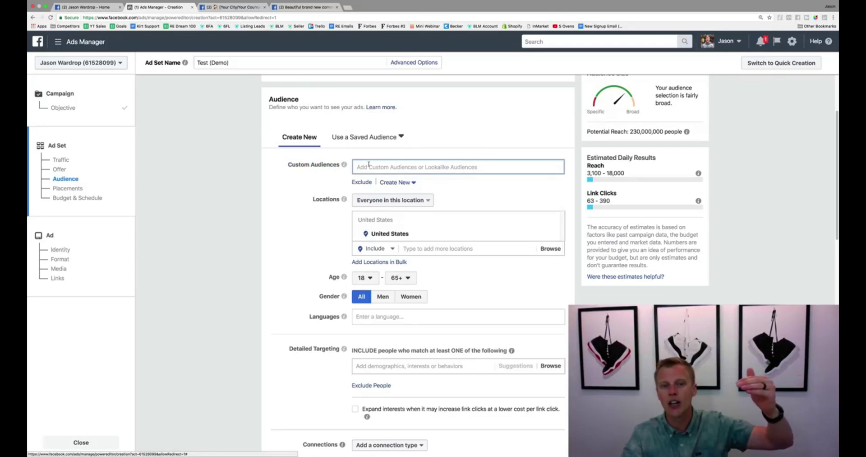
pyautogui.click(316, 192)
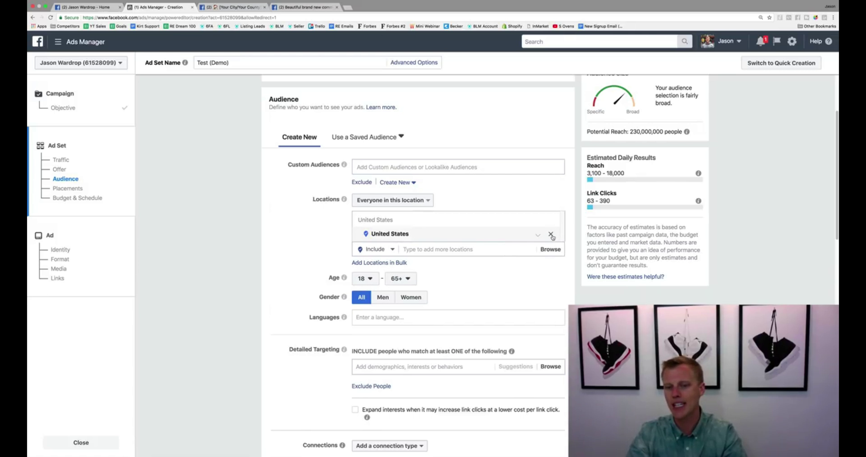
# Replace United States with Dallas, Texas as the audience's targeted location.
pyautogui.click(552, 234)
pyautogui.click(420, 217)
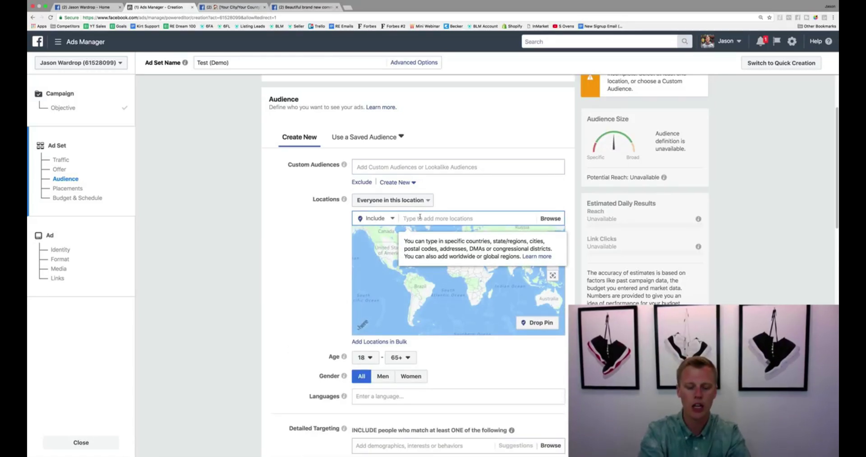
pyautogui.write('Dallas Texas')
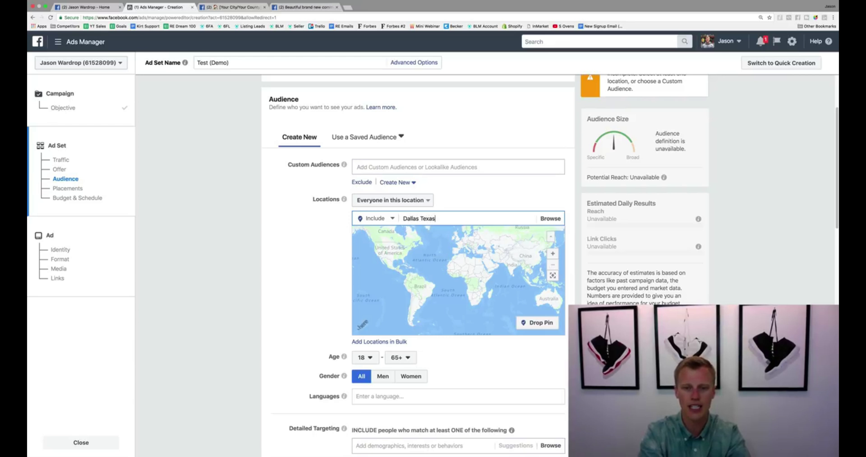
pyautogui.press('Return')
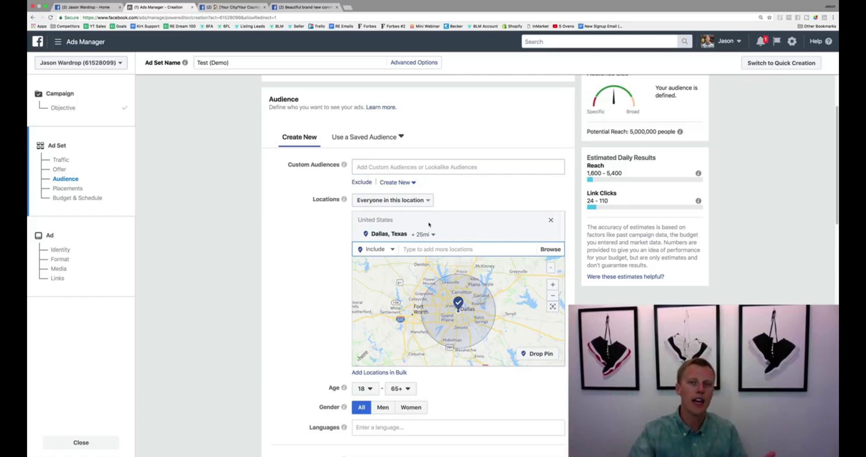
# Reduce the radius around Dallas, Texas to 10 miles and switch the targeting to the current city only.
pyautogui.click(432, 234)
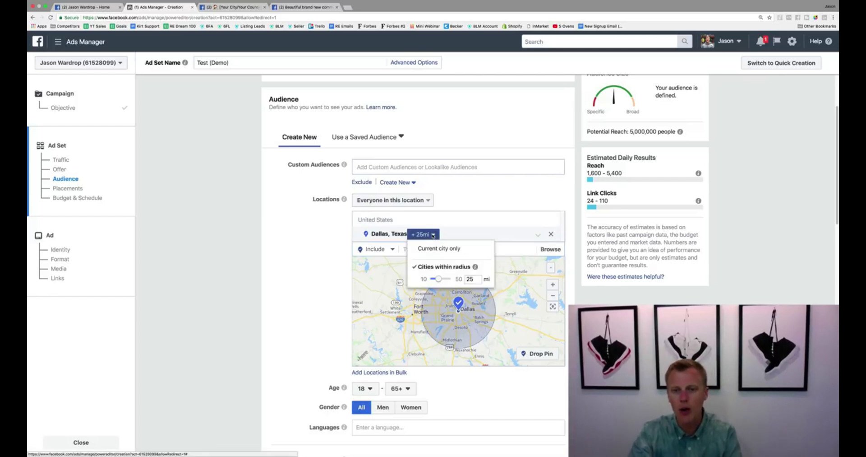
pyautogui.moveTo(439, 279); pyautogui.dragTo(418, 278)
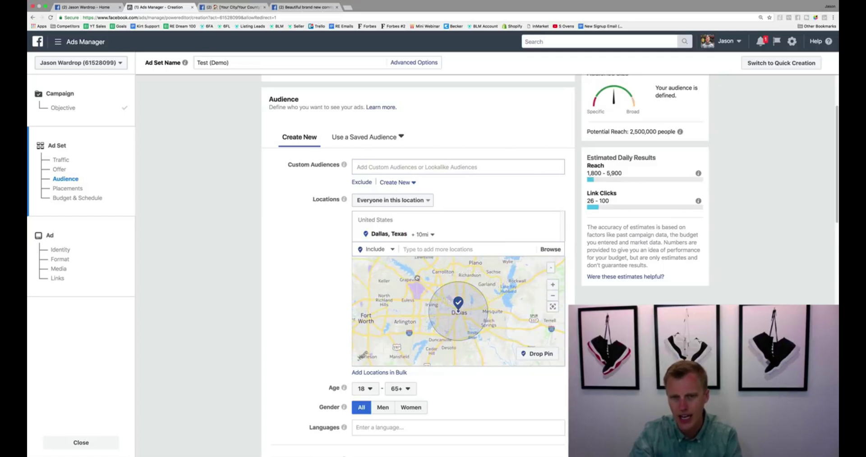
pyautogui.click(423, 234)
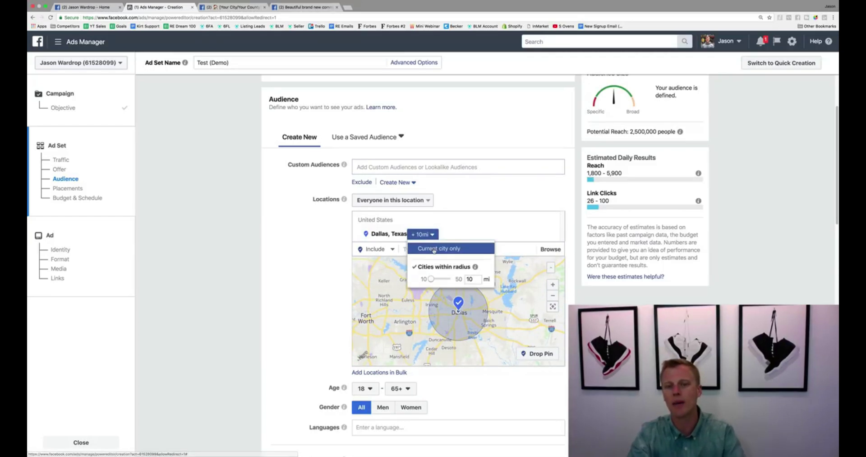
pyautogui.click(434, 248)
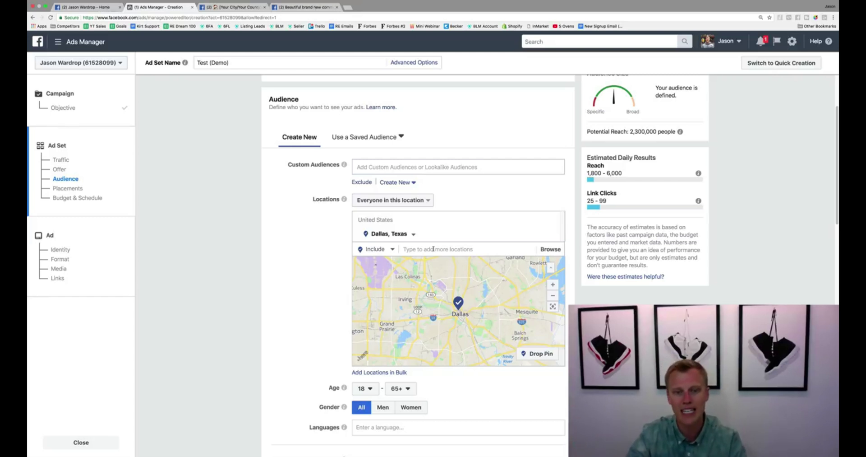
# Restrict the Dallas, Texas location targeting to people who live in this location.
pyautogui.click(412, 200)
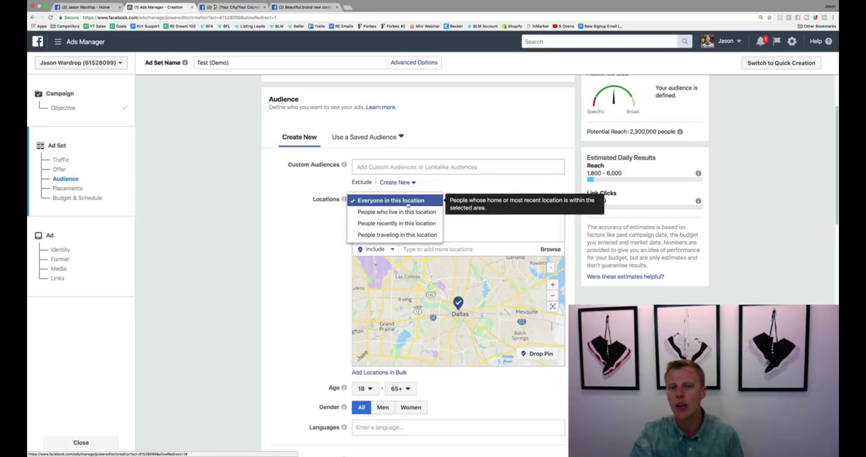
pyautogui.click(408, 204)
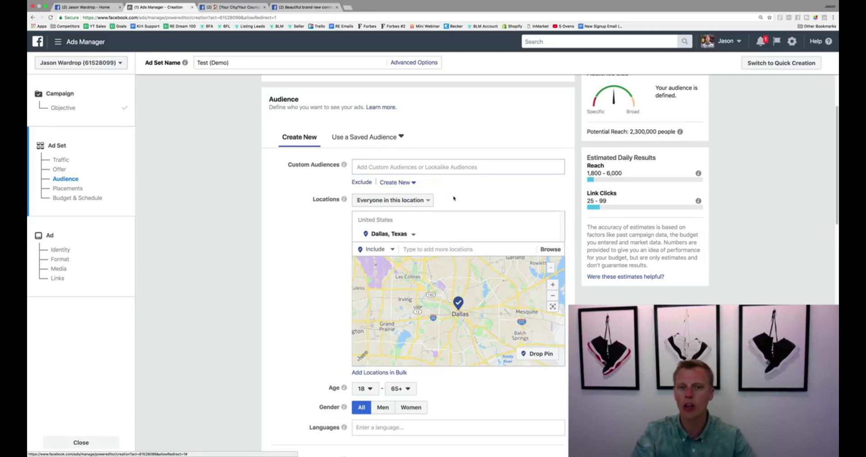
pyautogui.click(424, 201)
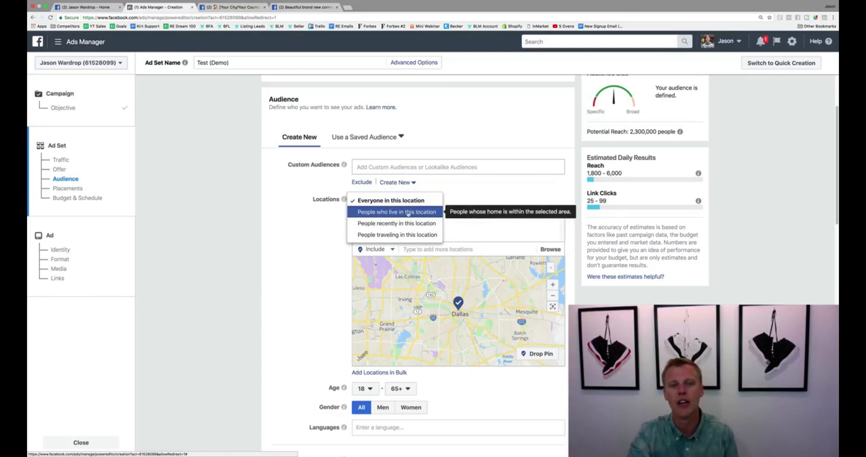
pyautogui.click(393, 212)
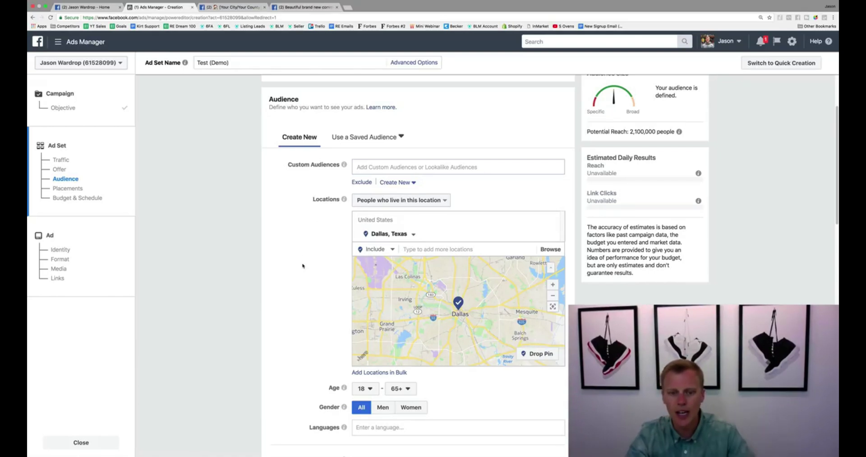
# Set the audience's minimum age to 25.
pyautogui.scroll(-3, 352, 253)
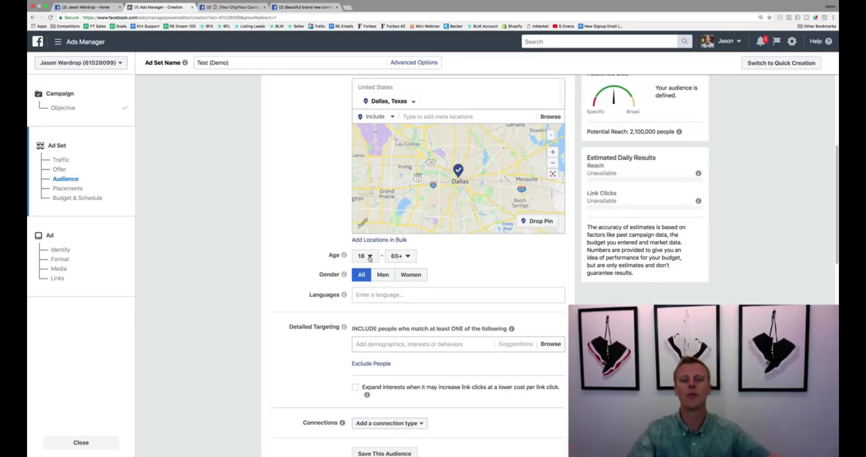
pyautogui.click(370, 257)
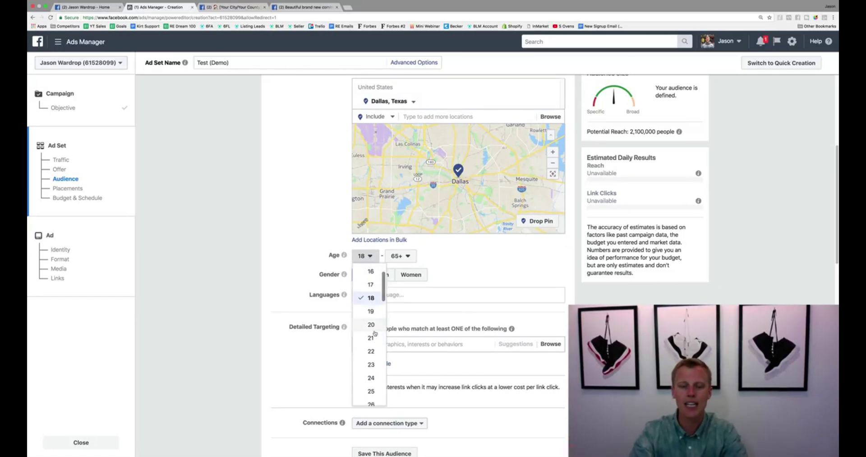
pyautogui.scroll(-2, 373, 365)
pyautogui.click(375, 391)
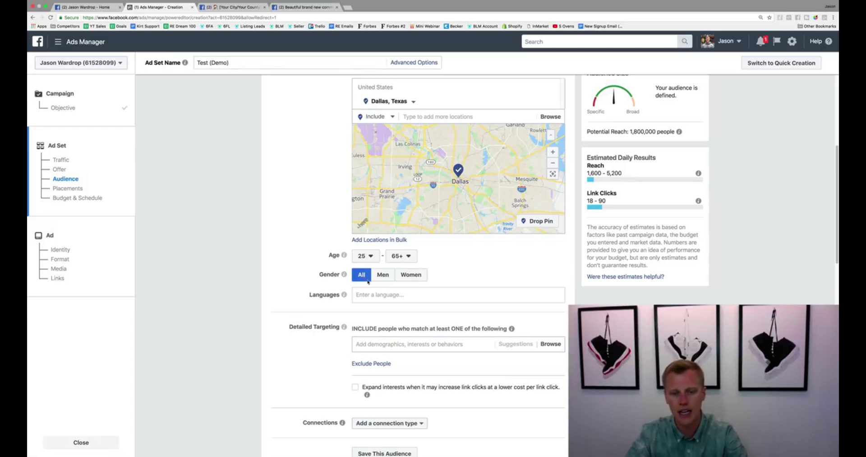
# Try English (US) as the audience's language and remove it again.
pyautogui.click(376, 294)
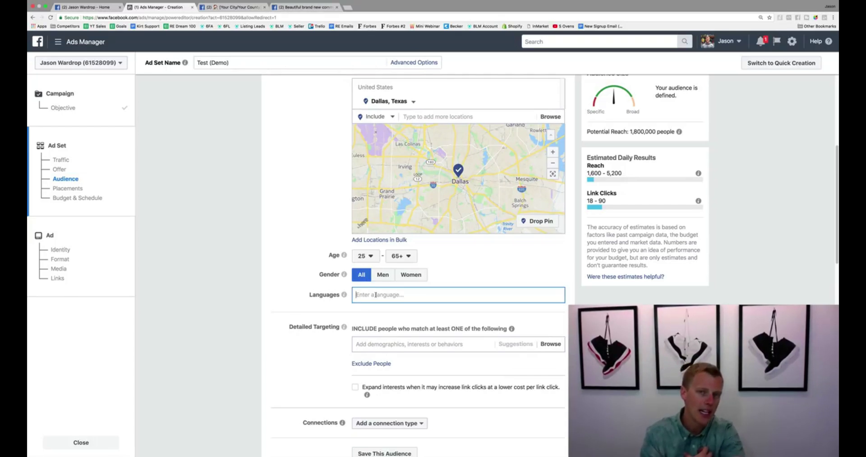
pyautogui.write('eng')
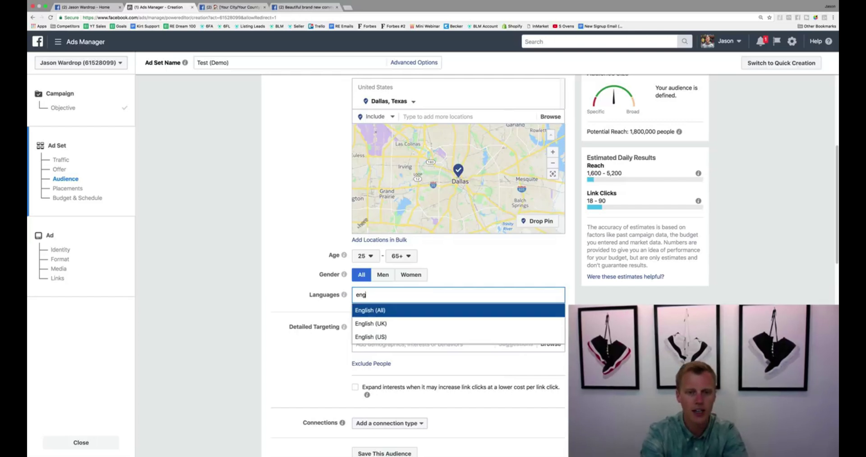
pyautogui.press('Down')
pyautogui.press('Down')
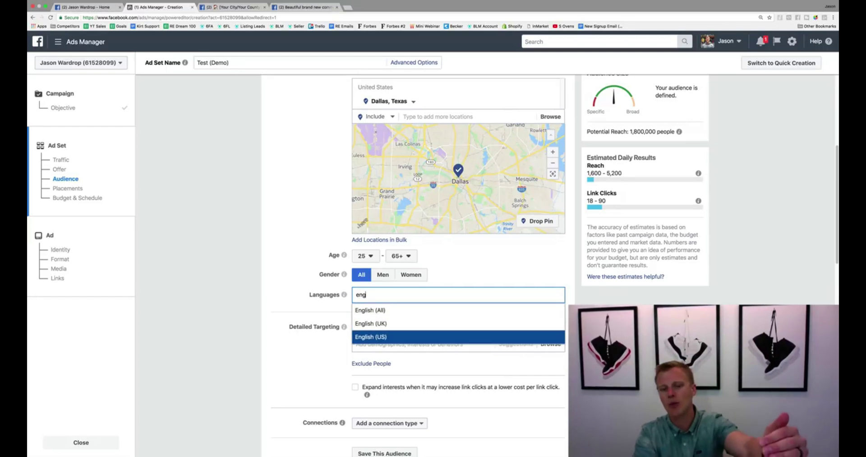
pyautogui.press('Return')
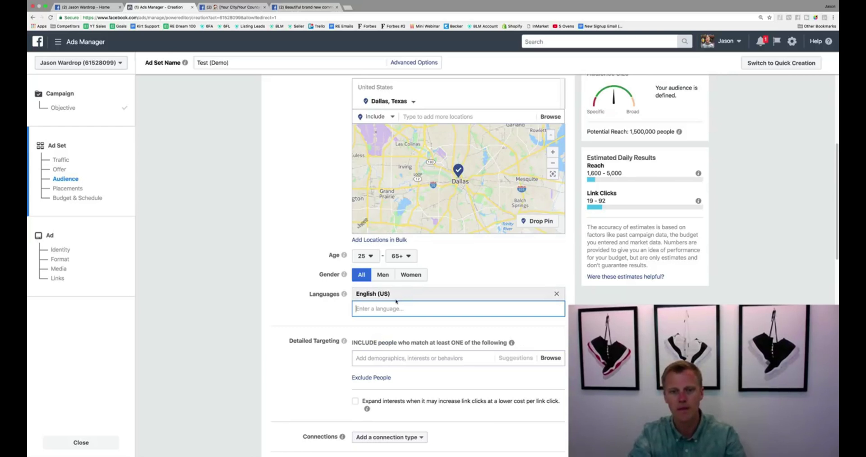
pyautogui.click(558, 294)
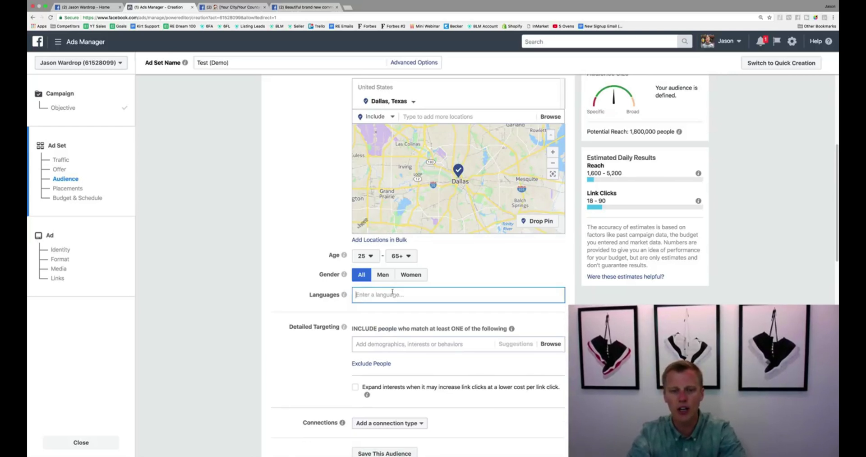
# Try Spanish as the audience's language, check the potential reach, and remove the language again.
pyautogui.write('span')
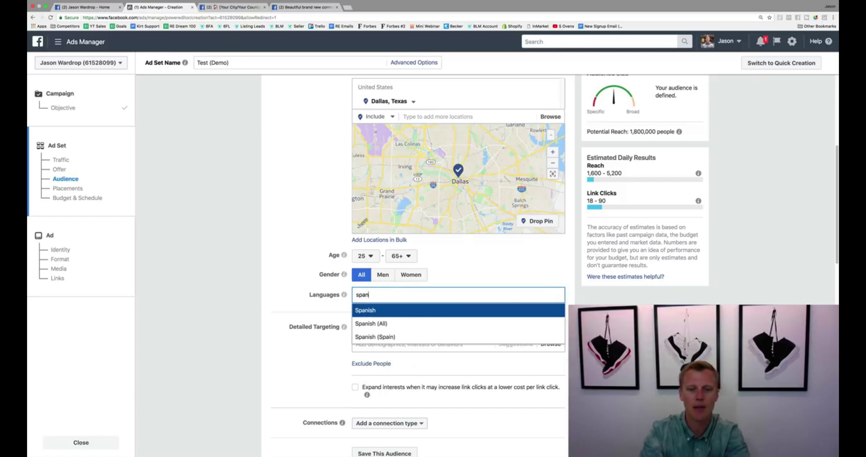
pyautogui.press('Return')
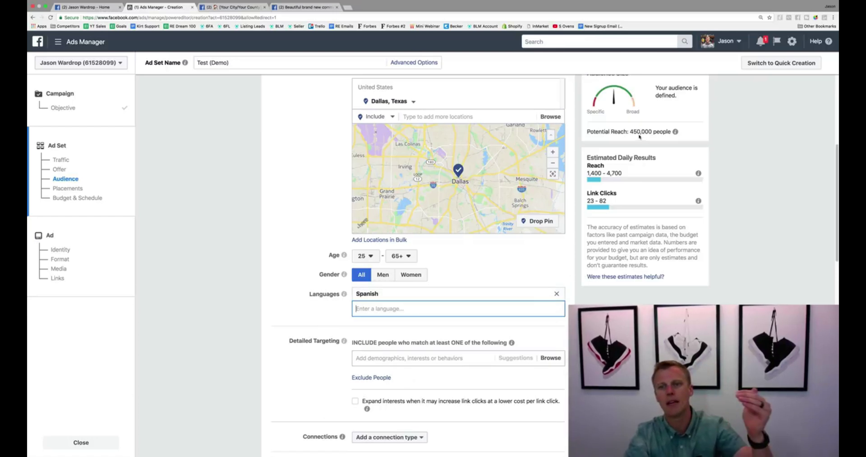
pyautogui.moveTo(631, 131); pyautogui.dragTo(646, 132)
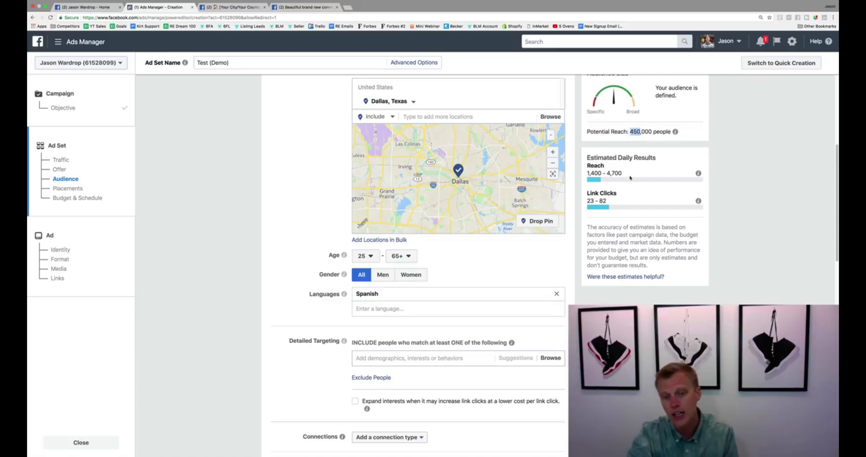
pyautogui.click(556, 293)
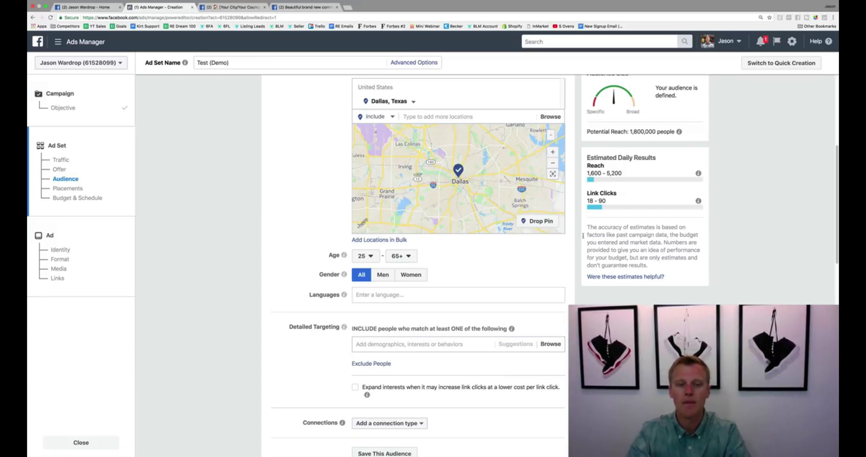
# Try the Homeowners demographic in detailed targeting, check the potential reach, and remove the demographic again.
pyautogui.scroll(-3, 323, 258)
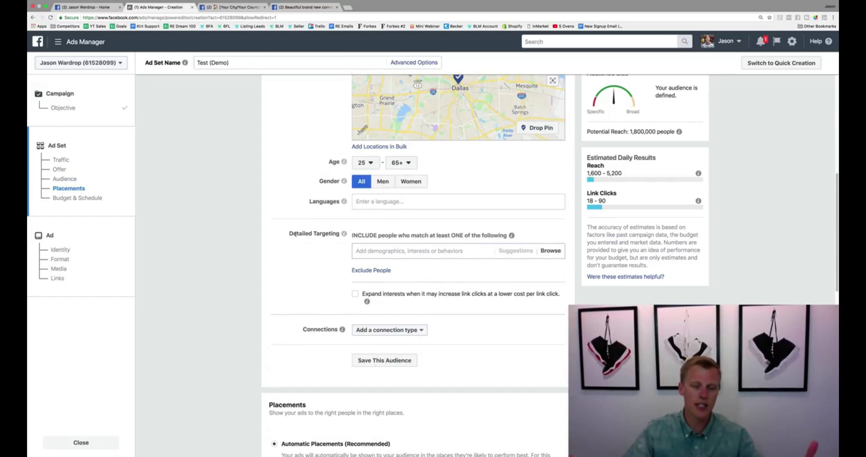
pyautogui.click(415, 251)
pyautogui.write('homeowners')
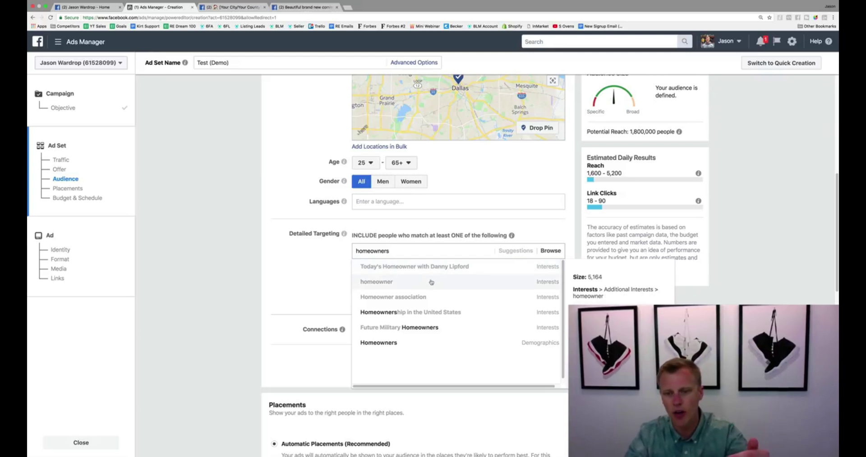
pyautogui.click(386, 343)
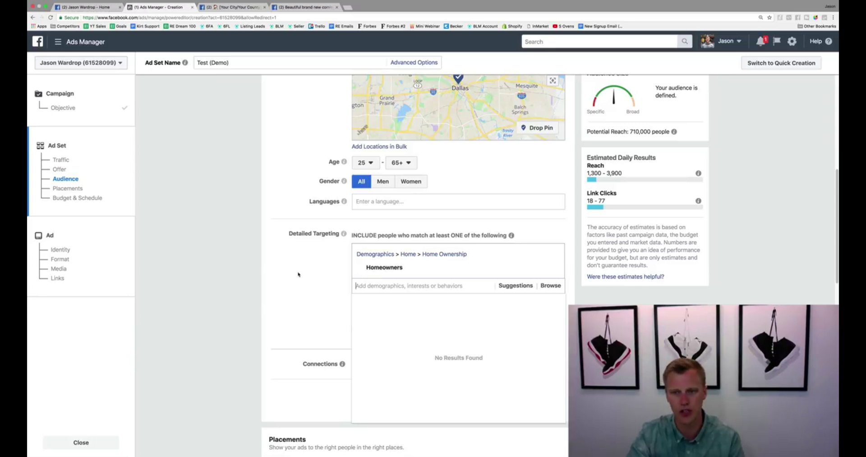
pyautogui.moveTo(628, 131); pyautogui.dragTo(653, 132)
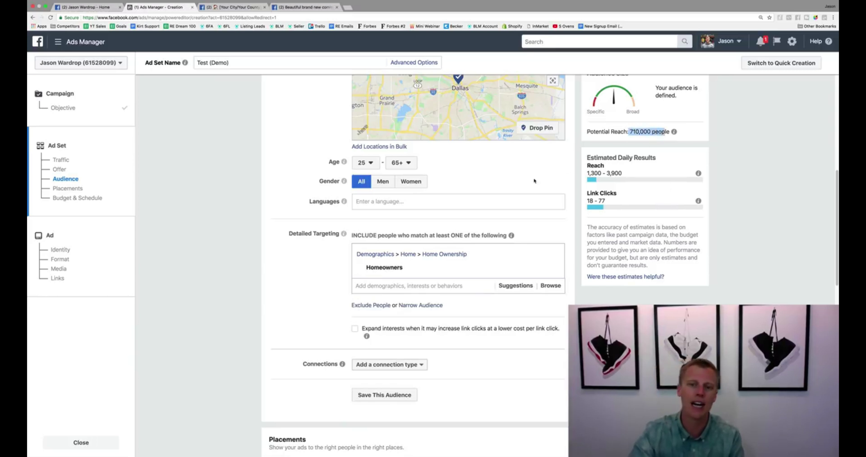
pyautogui.click(662, 134)
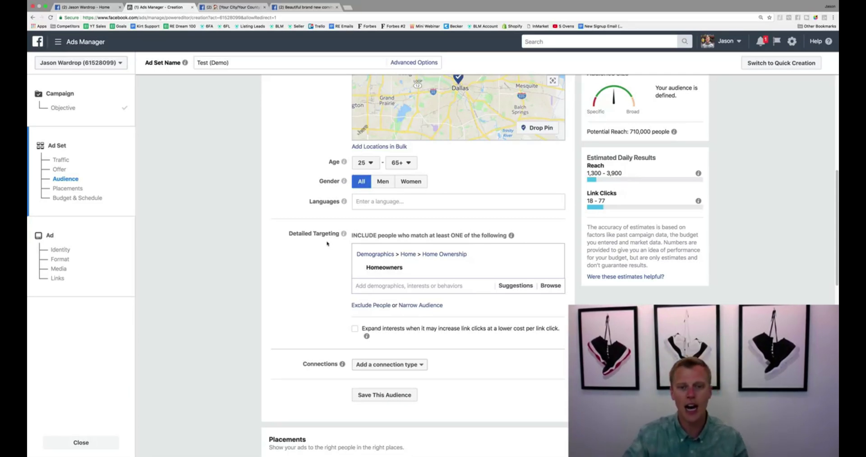
pyautogui.click(554, 267)
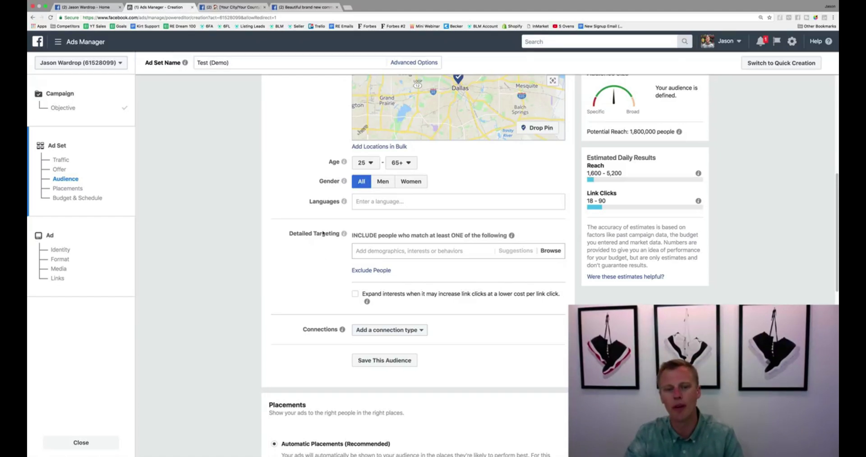
# Switch the ad set from automatic placements to manually edited placements.
pyautogui.scroll(-2, 291, 265)
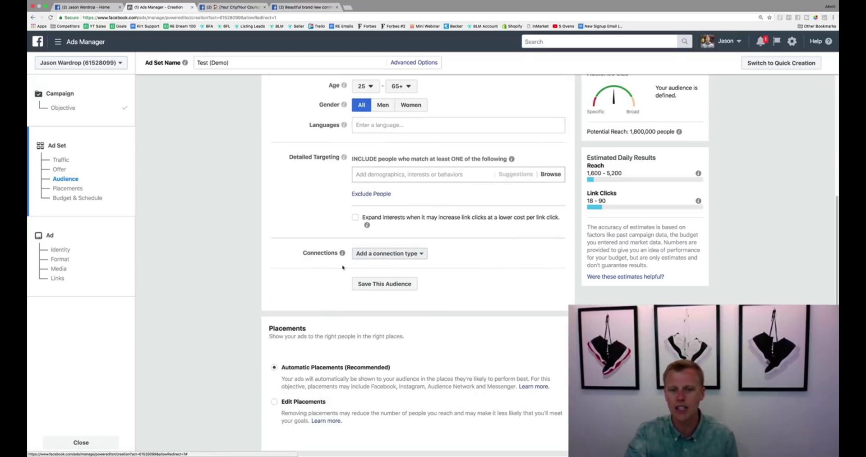
pyautogui.scroll(-1, 315, 282)
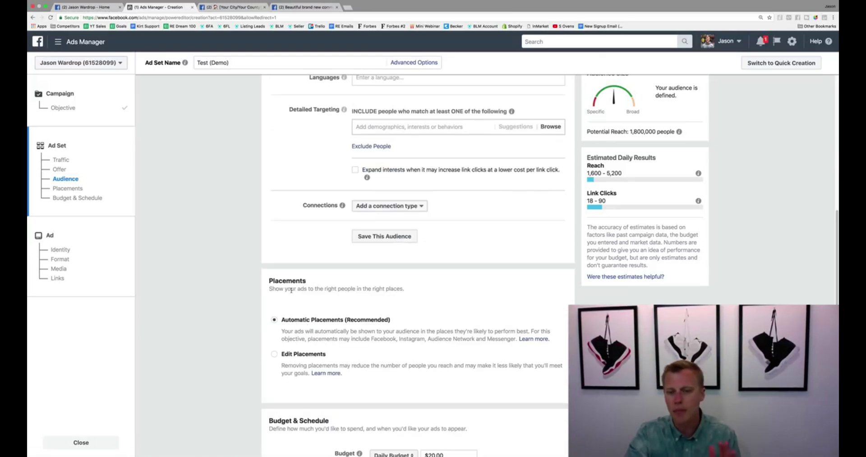
pyautogui.scroll(-1, 329, 284)
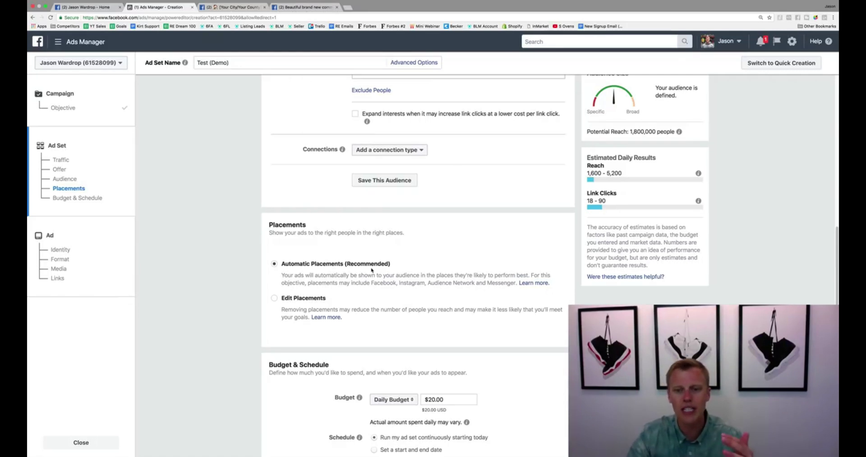
pyautogui.click(287, 299)
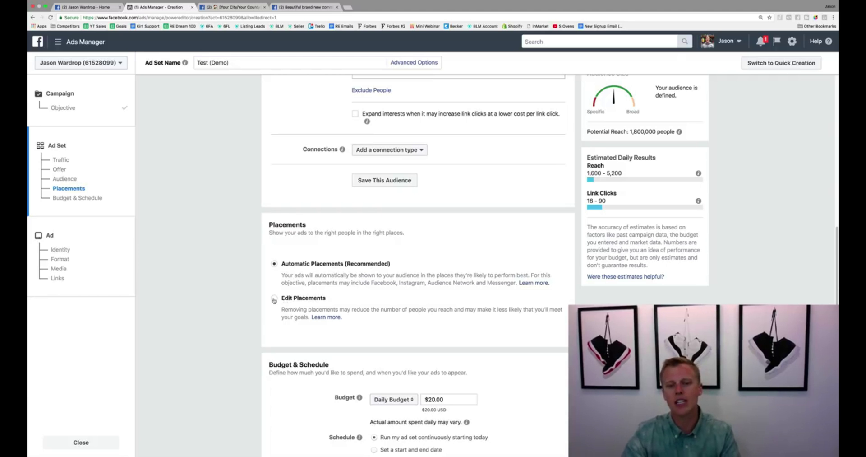
pyautogui.scroll(-5, 252, 325)
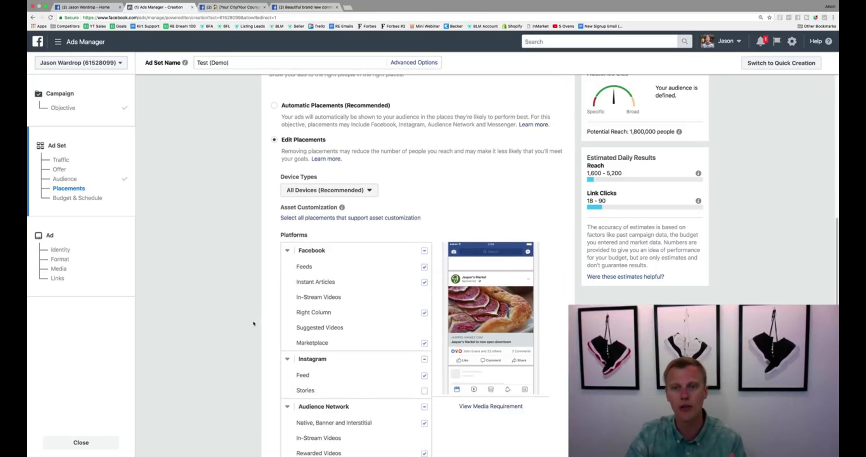
# Review the device type options for the placements, keeping All Devices (Recommended) selected.
pyautogui.moveTo(281, 176); pyautogui.dragTo(323, 180)
pyautogui.click(325, 182)
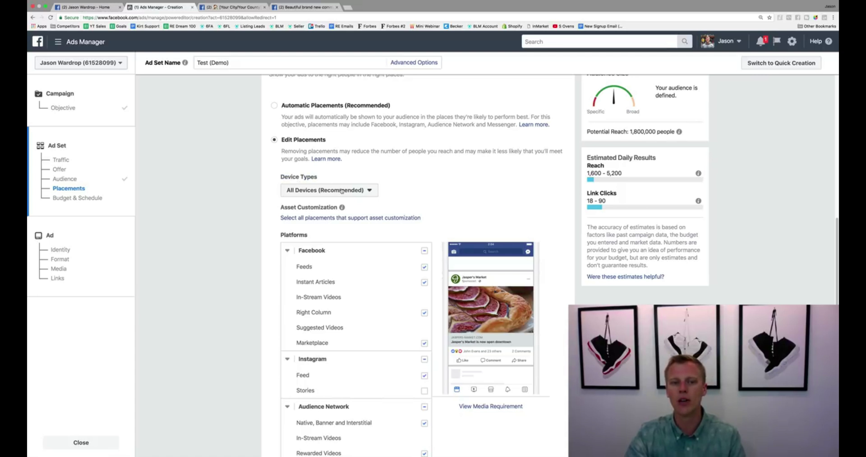
pyautogui.click(342, 191)
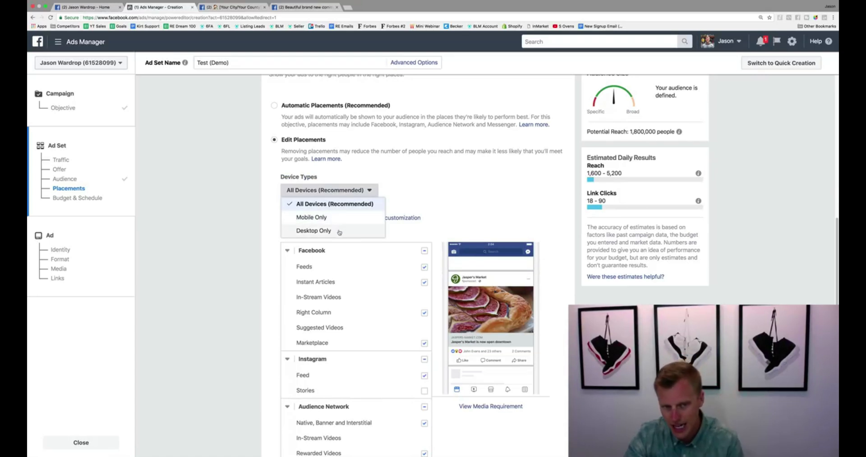
pyautogui.click(341, 204)
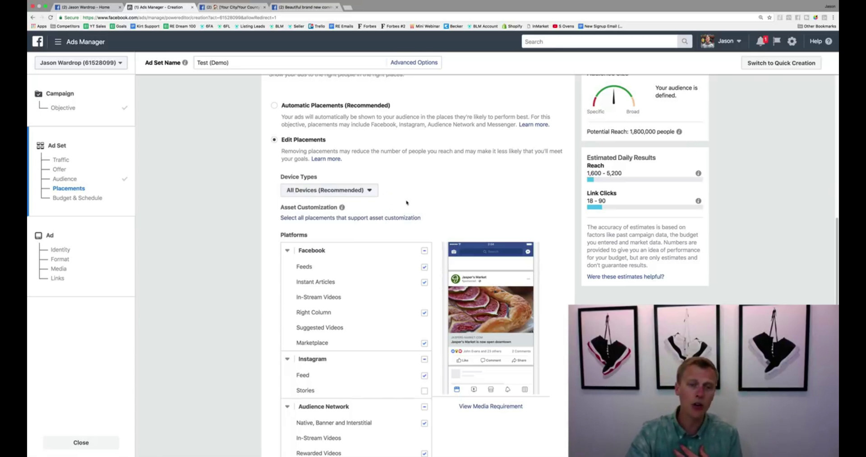
pyautogui.click(369, 190)
pyautogui.click(419, 188)
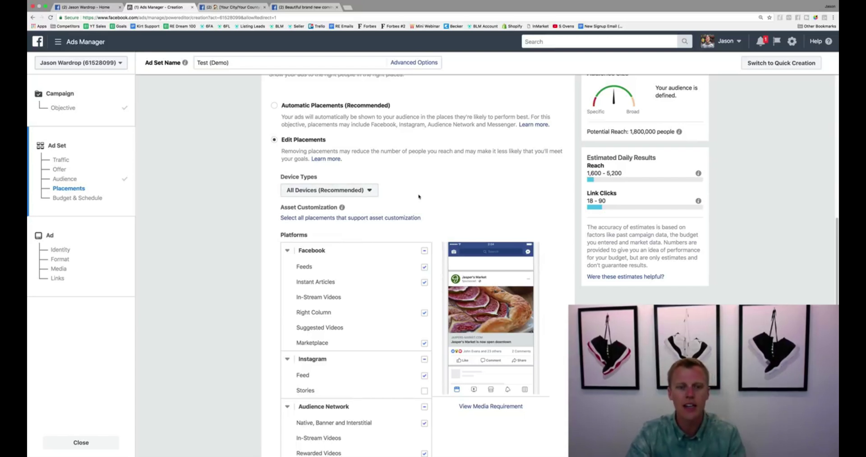
# Exclude Instant Articles, Marketplace, Right Column, Audience Network and Messenger from the placements, keeping only Facebook Feeds and Instagram Feed.
pyautogui.scroll(-3, 256, 264)
pyautogui.scroll(-1, 256, 264)
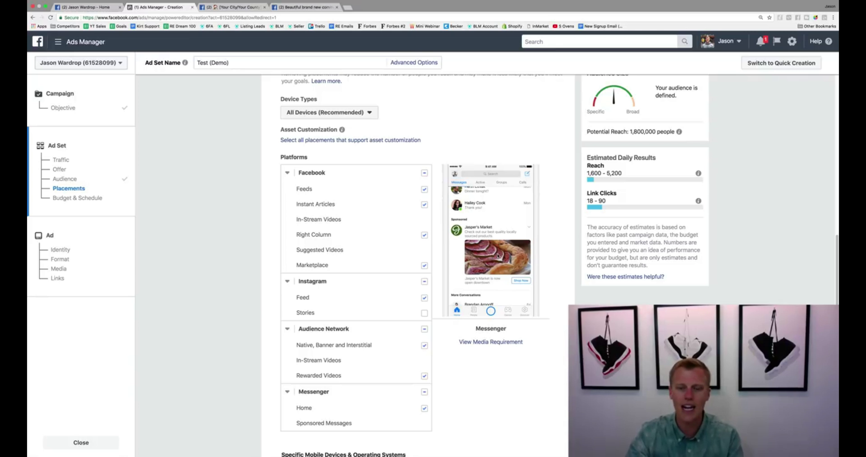
pyautogui.click(425, 205)
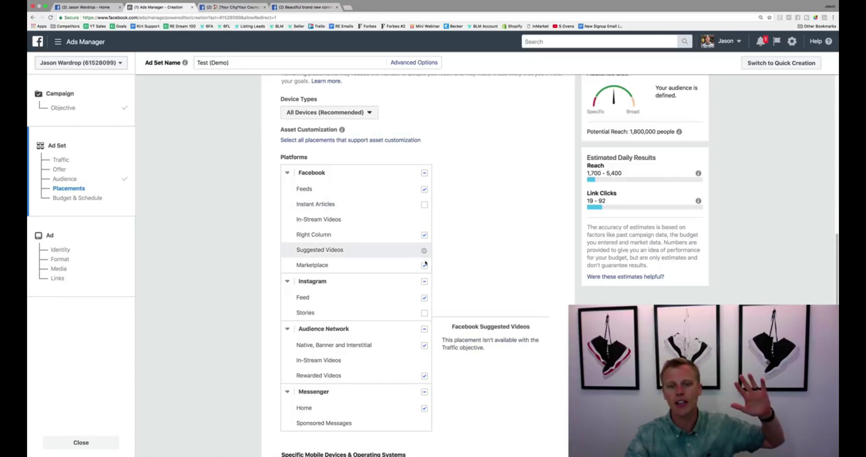
pyautogui.click(425, 265)
pyautogui.click(425, 235)
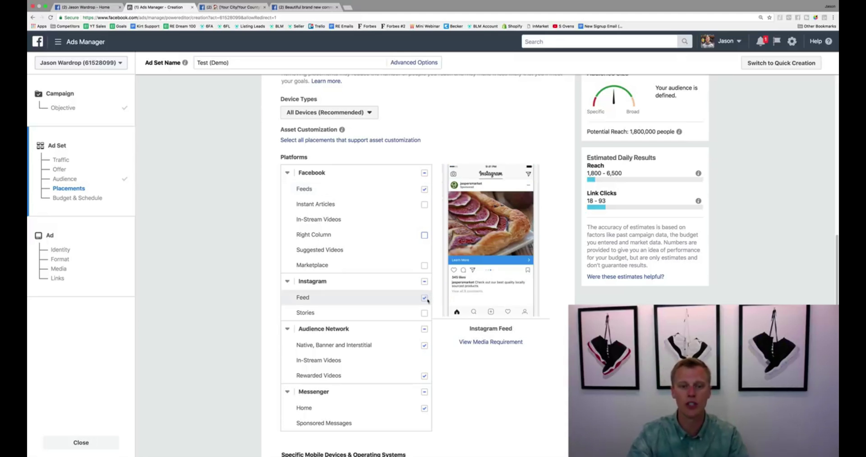
pyautogui.click(424, 329)
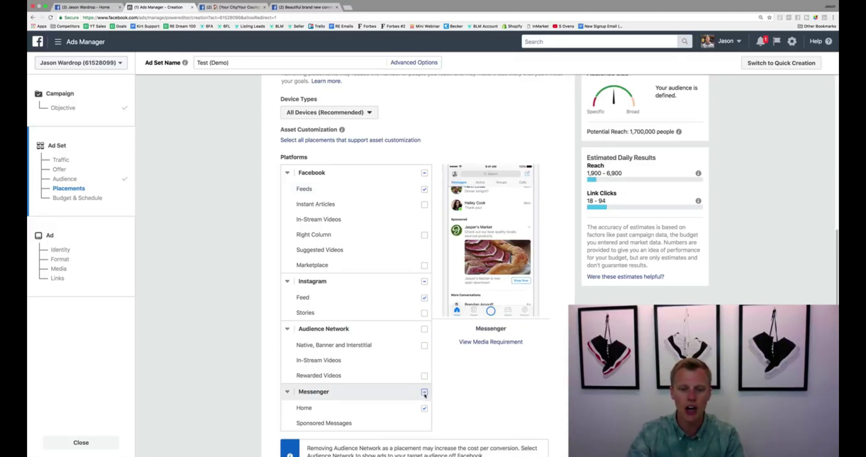
pyautogui.click(425, 392)
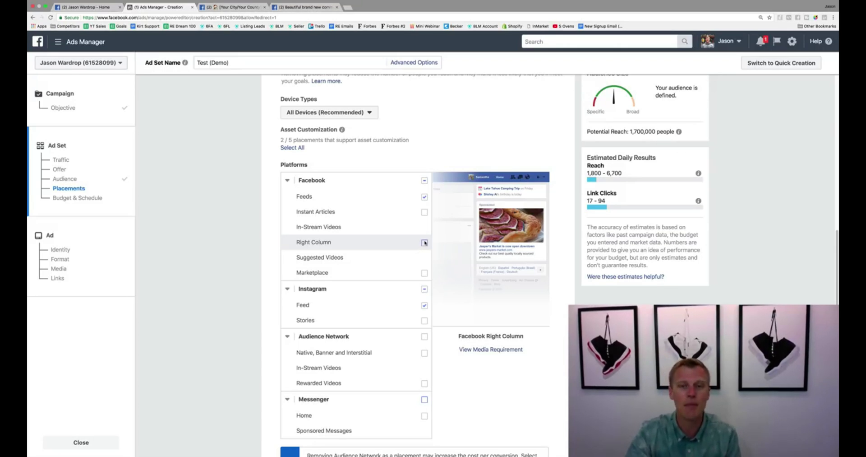
# Try Lifetime Budget as the ad set's budget type, and switch it back to Daily Budget.
pyautogui.scroll(-10, 422, 235)
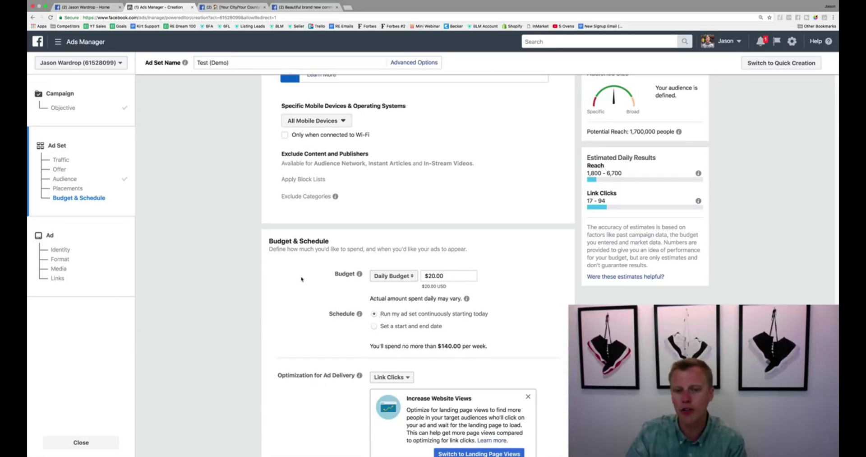
pyautogui.scroll(-1, 307, 278)
pyautogui.click(400, 224)
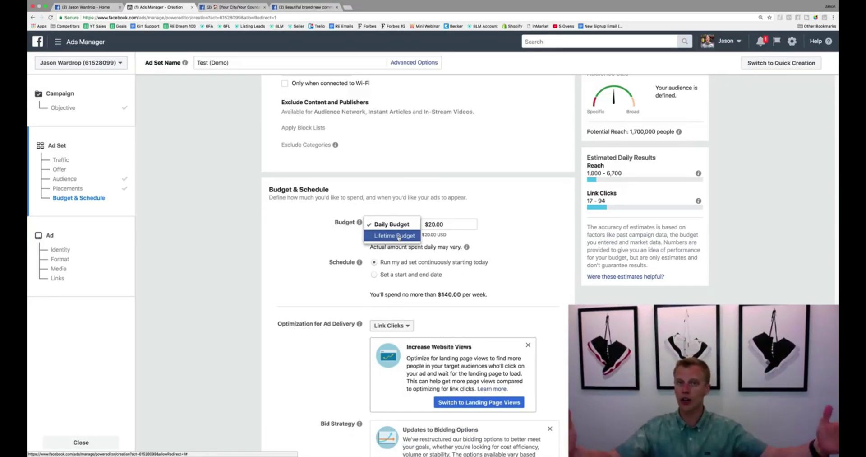
pyautogui.click(399, 236)
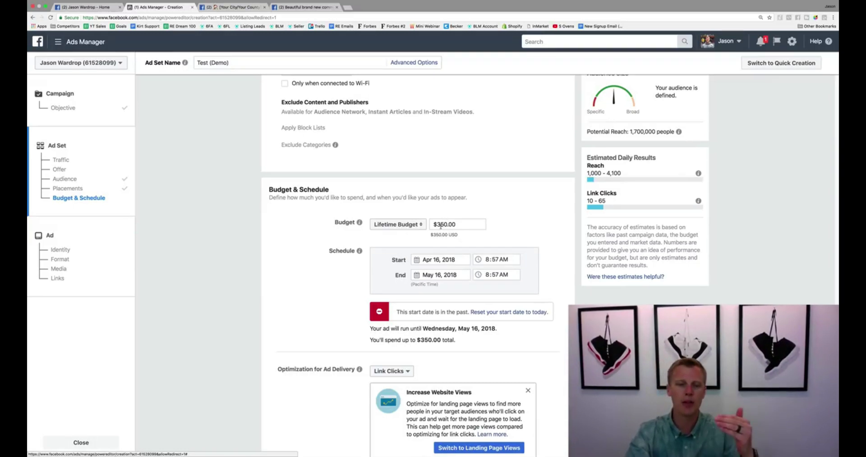
pyautogui.click(414, 225)
pyautogui.click(426, 215)
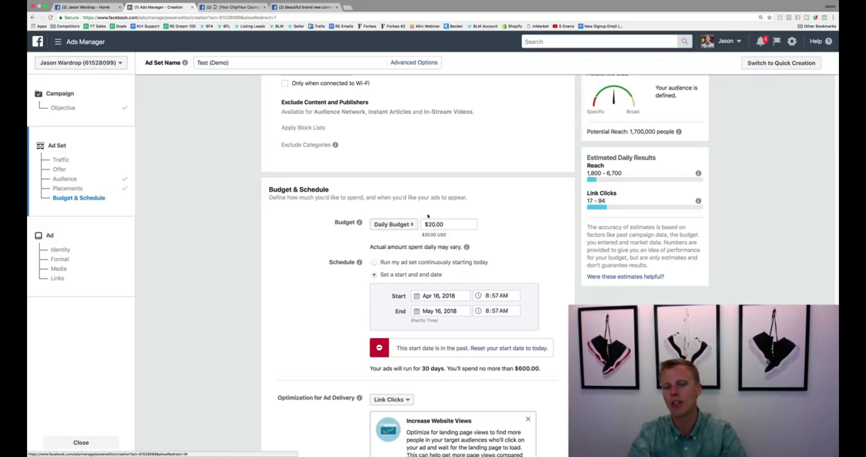
# Set the ad set's daily budget to $10.00.
pyautogui.click(430, 224)
pyautogui.write('10')
pyautogui.click(546, 221)
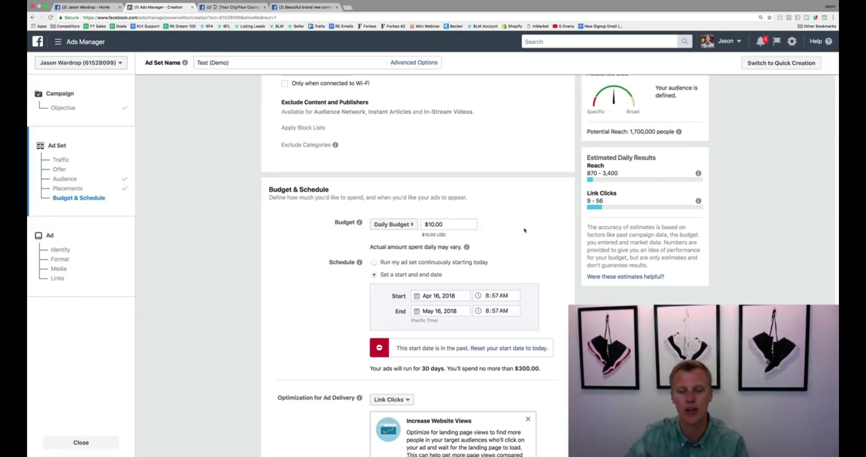
# Keep Link Clicks as the ad delivery optimization with the other delivery defaults, and continue to the ad setup.
pyautogui.scroll(-3, 528, 228)
pyautogui.scroll(-1, 535, 222)
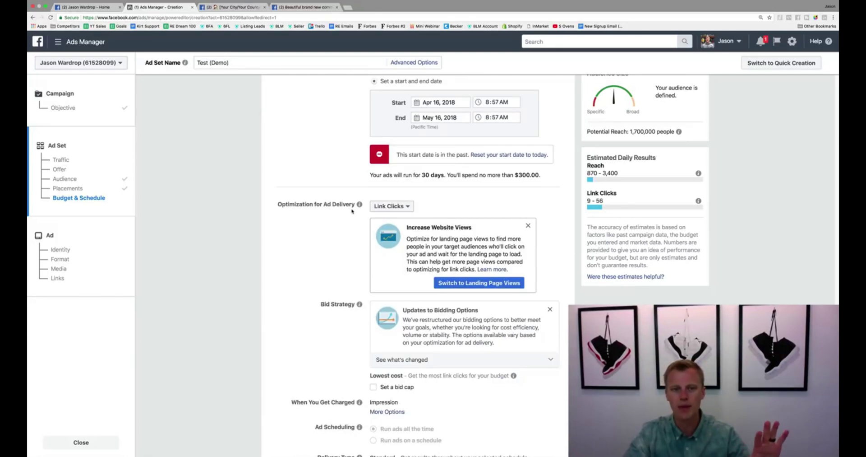
pyautogui.scroll(-2, 339, 226)
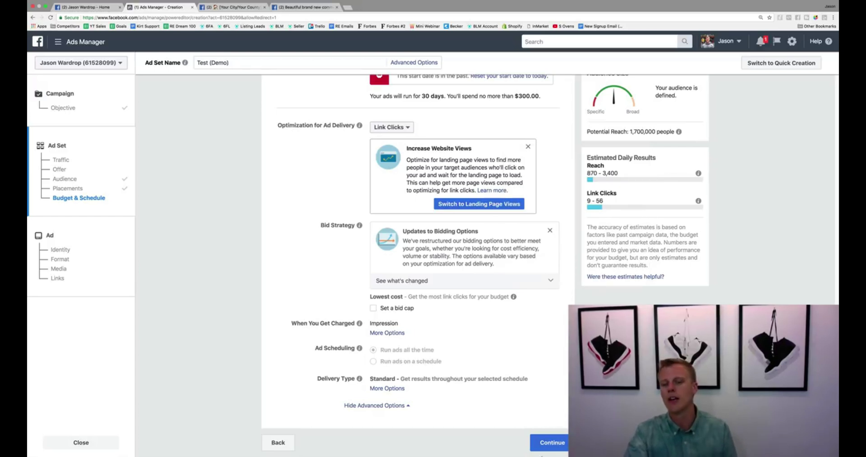
pyautogui.click(551, 445)
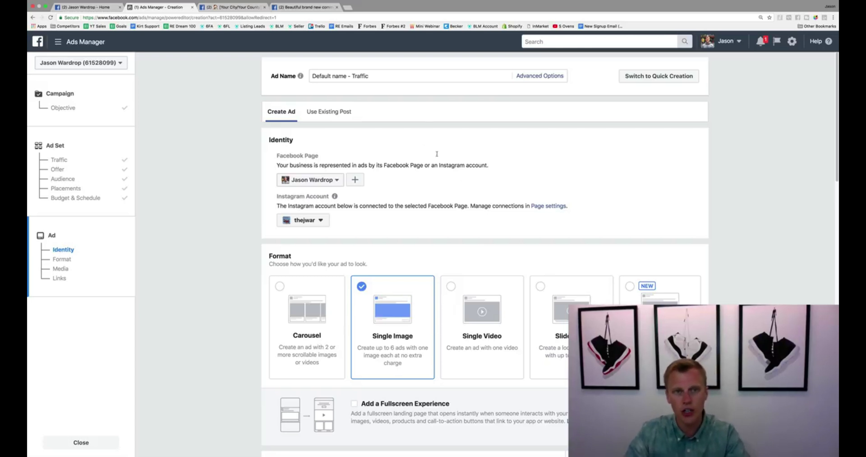
# View the example homeowners post and its linked 7 Simple Tips landing page, open the Get The Tips email form, and close it.
pyautogui.click(232, 7)
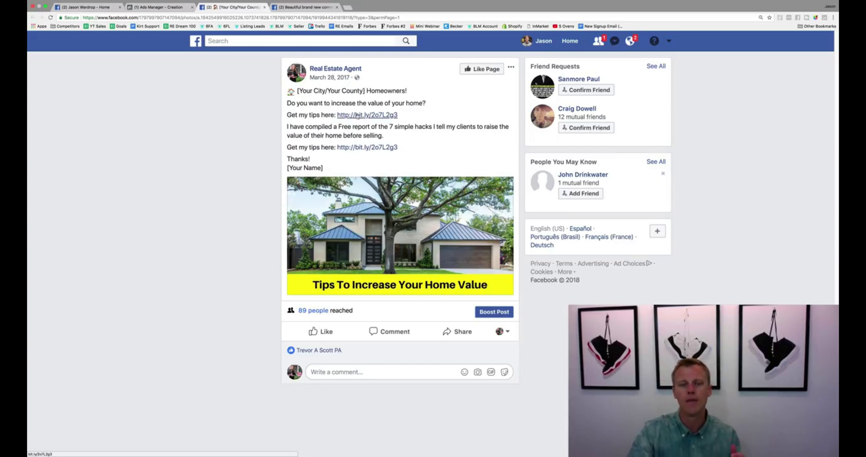
pyautogui.click(358, 115)
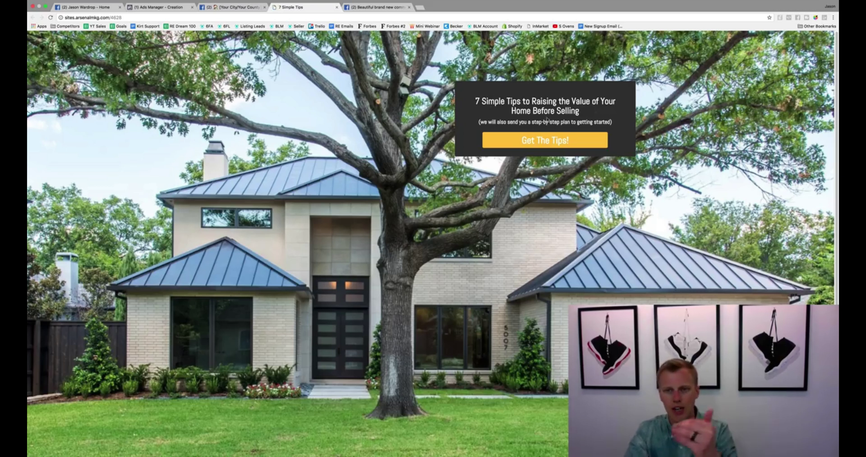
pyautogui.click(560, 140)
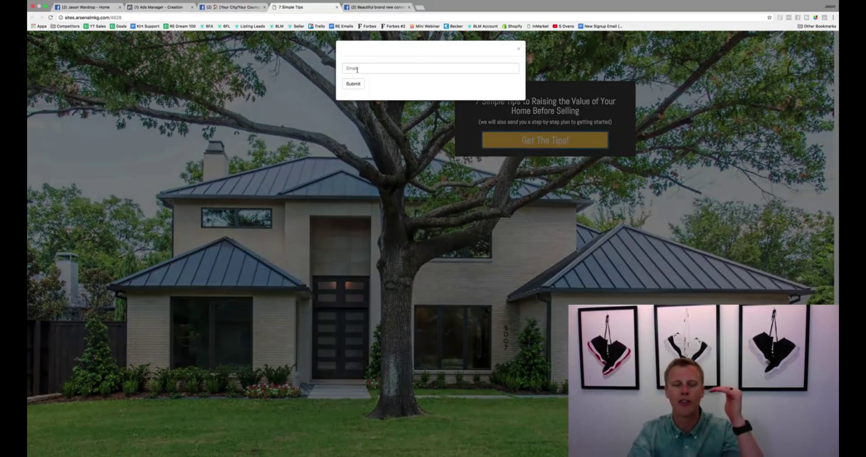
pyautogui.click(520, 49)
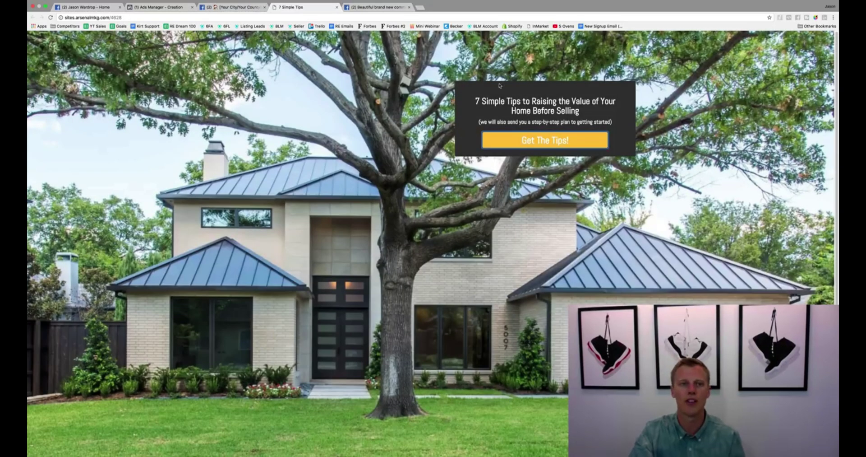
# Examine the free-report text in the example homeowners post and the full description of the "Beautiful brand new community" video post.
pyautogui.click(234, 7)
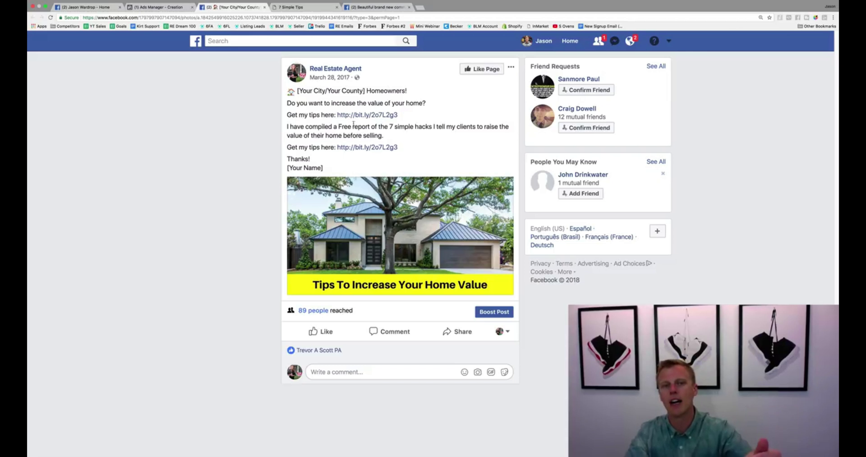
pyautogui.moveTo(284, 127); pyautogui.dragTo(391, 139)
pyautogui.click(390, 139)
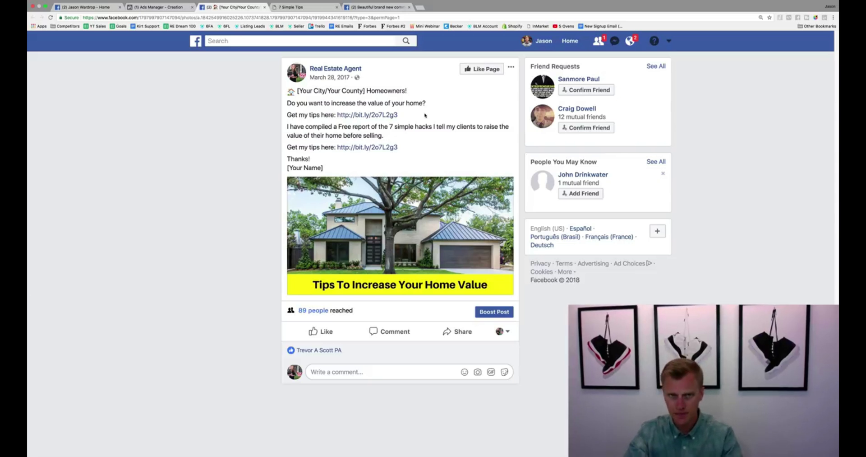
pyautogui.click(365, 7)
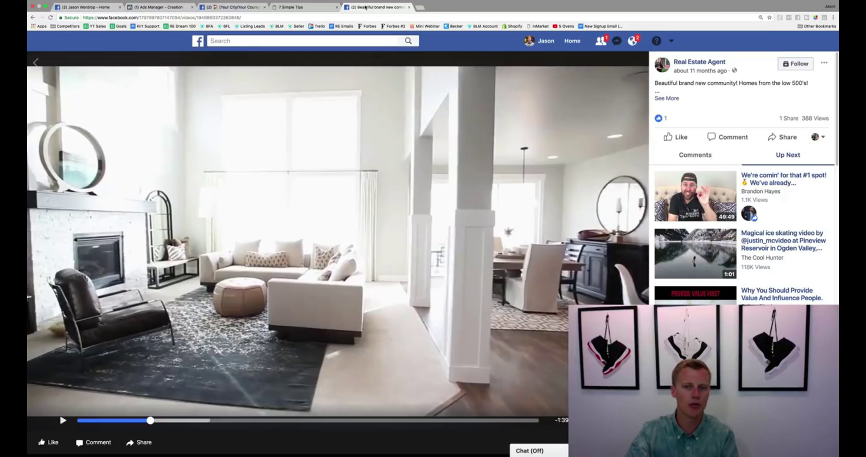
pyautogui.click(676, 98)
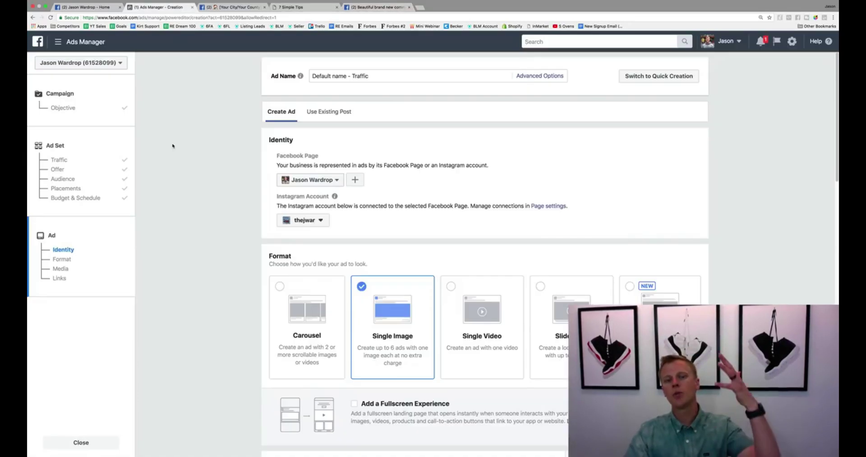
# In Ads Manager, set the ad to use an existing post, keeping the current Facebook Page and Instagram account as its identity.
pyautogui.click(328, 112)
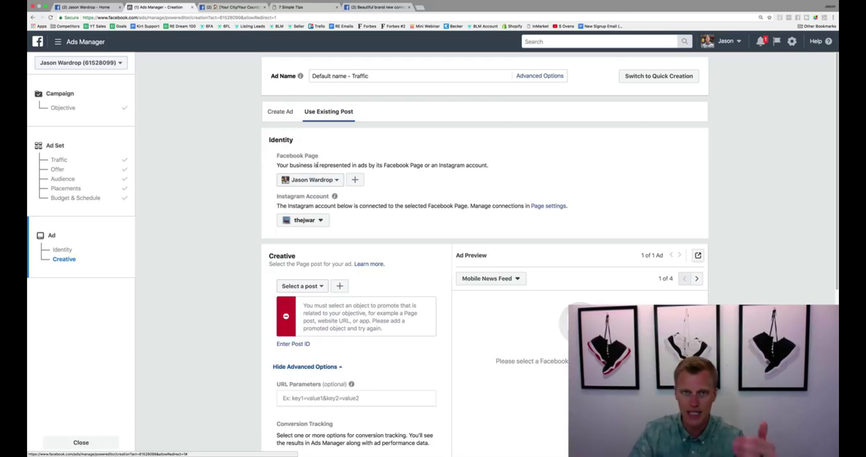
pyautogui.click(333, 180)
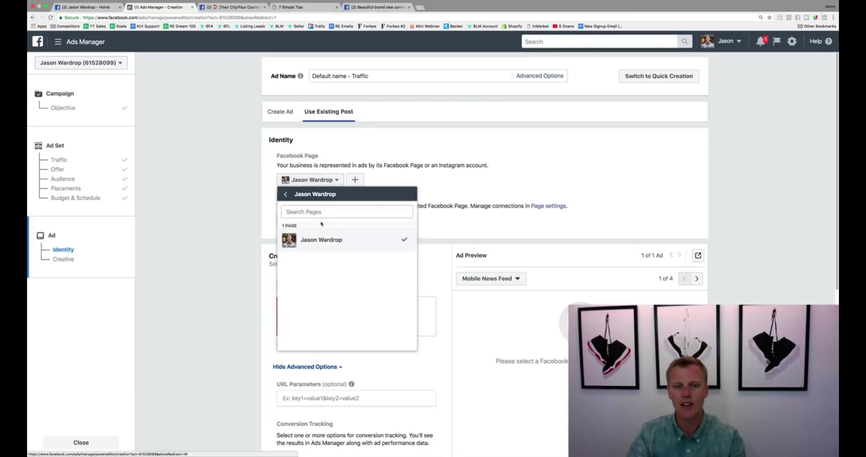
pyautogui.click(287, 195)
pyautogui.scroll(-5, 348, 280)
pyautogui.scroll(-1, 334, 334)
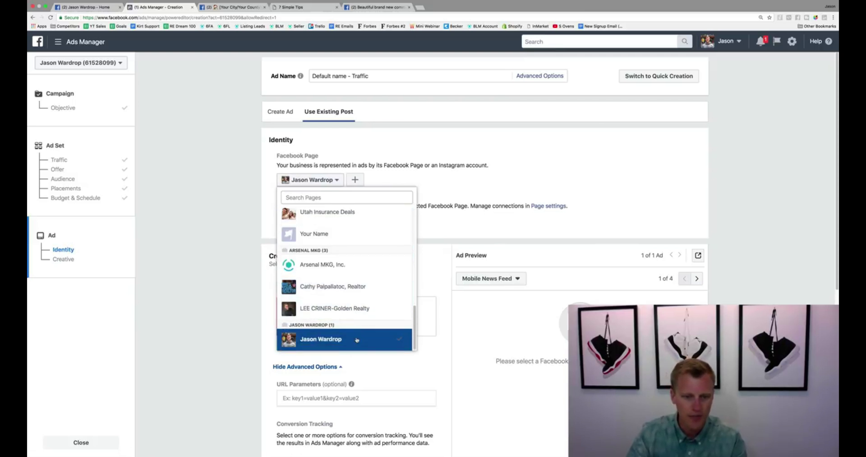
pyautogui.click(324, 340)
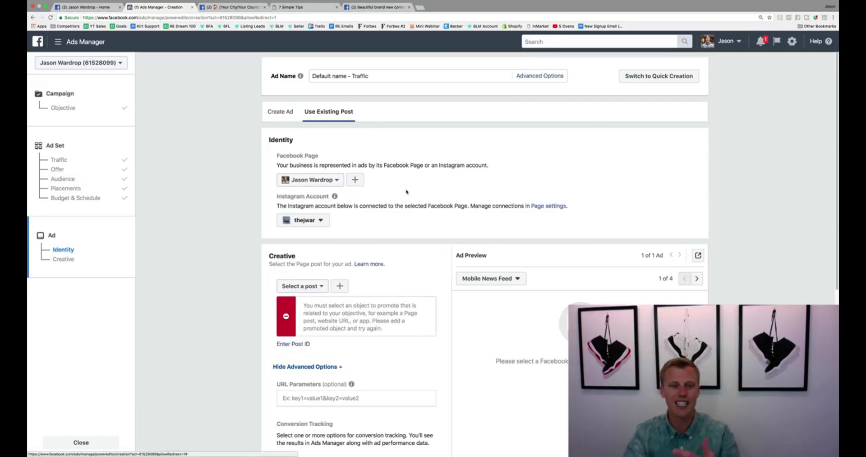
pyautogui.click(320, 220)
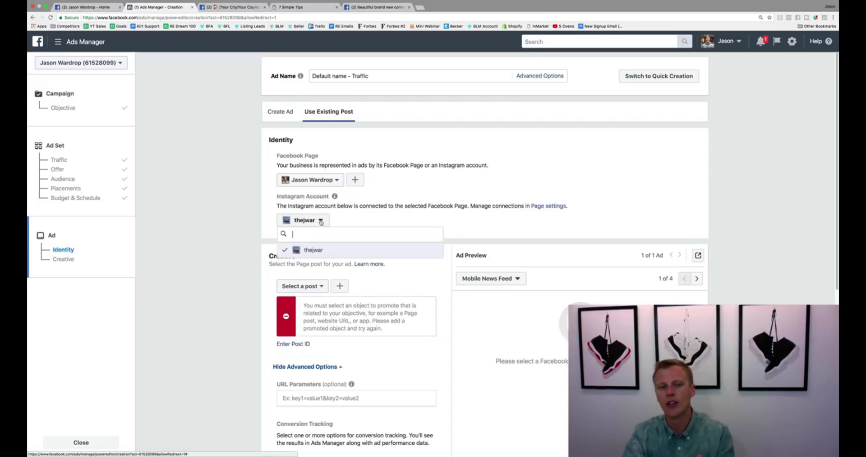
pyautogui.click(394, 206)
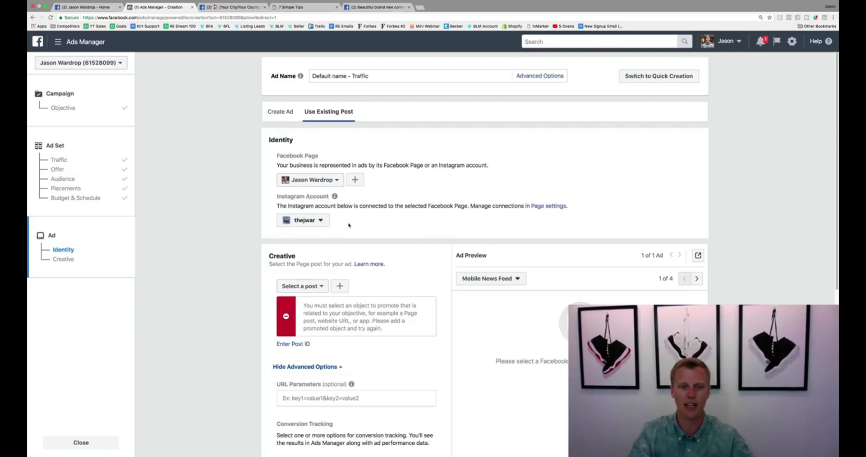
# Choose the Page post starting "Ever had trouble scaling your Facebook ads campaigns?" as the ad's creative and review its preview.
pyautogui.scroll(-3, 349, 223)
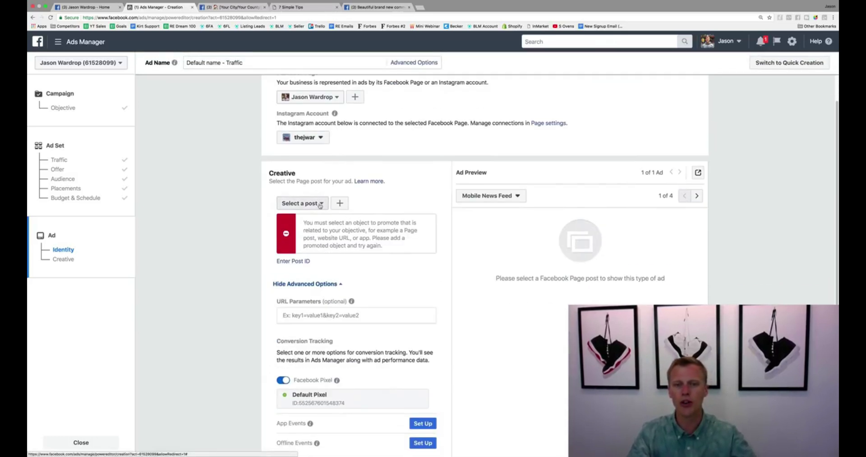
pyautogui.click(320, 204)
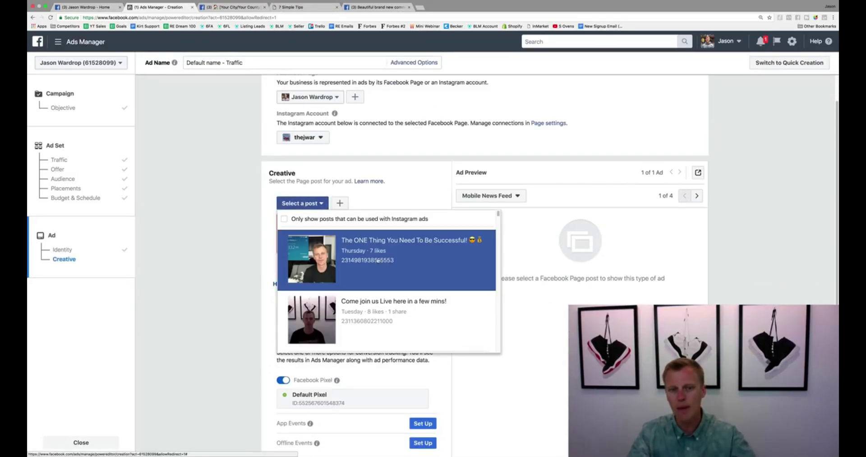
pyautogui.scroll(-2, 391, 267)
pyautogui.scroll(-6, 390, 267)
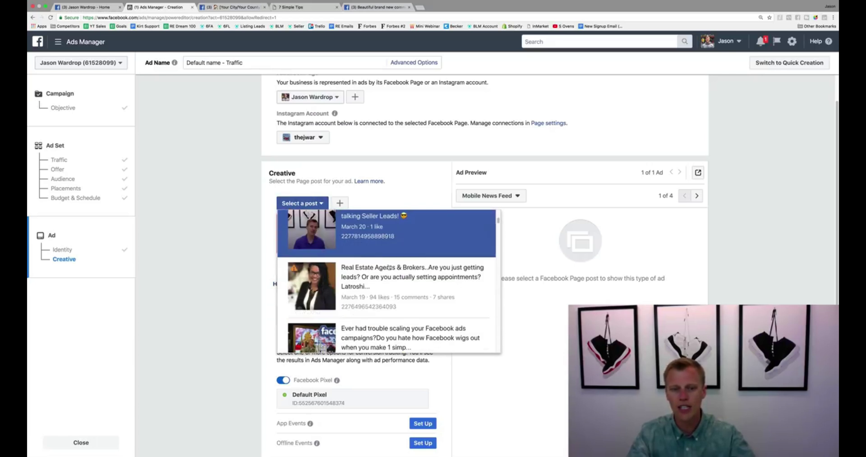
pyautogui.scroll(-3, 389, 267)
pyautogui.scroll(2, 391, 266)
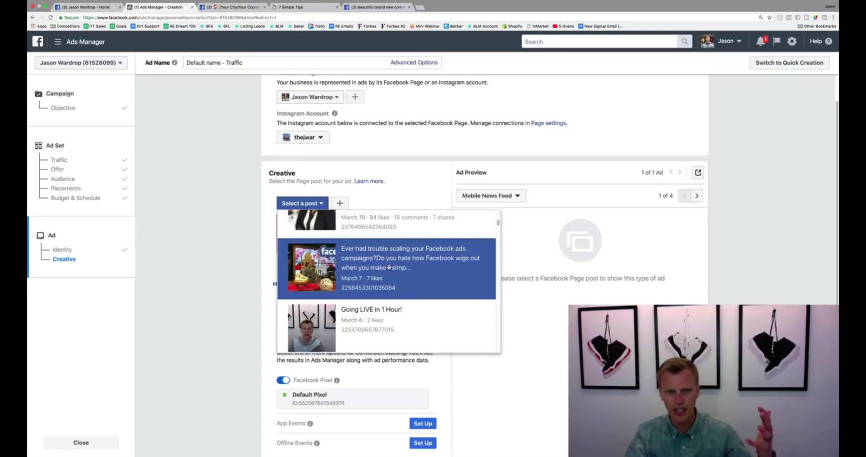
pyautogui.click(391, 266)
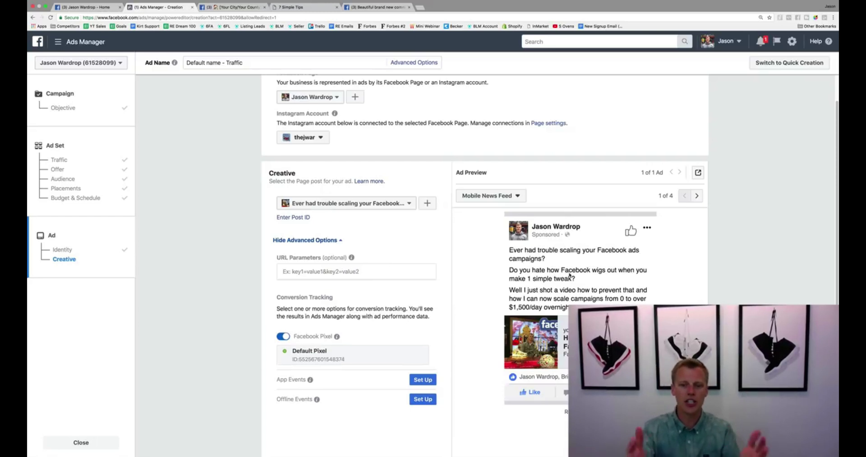
pyautogui.scroll(-3, 570, 274)
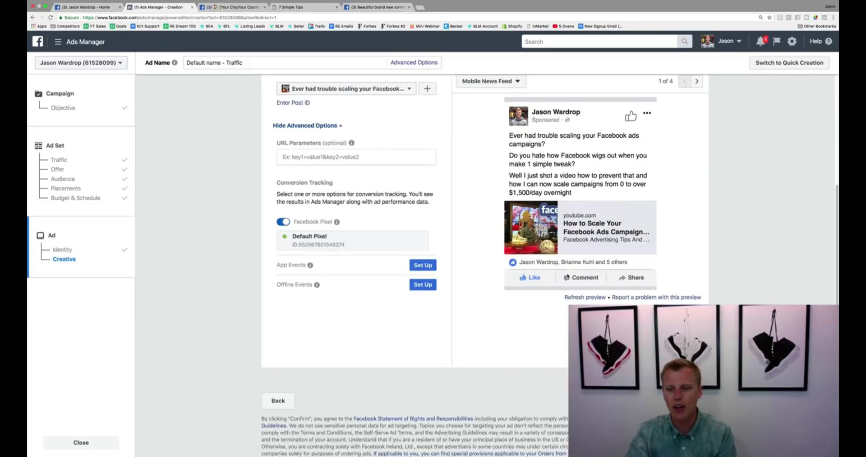
pyautogui.scroll(3, 546, 363)
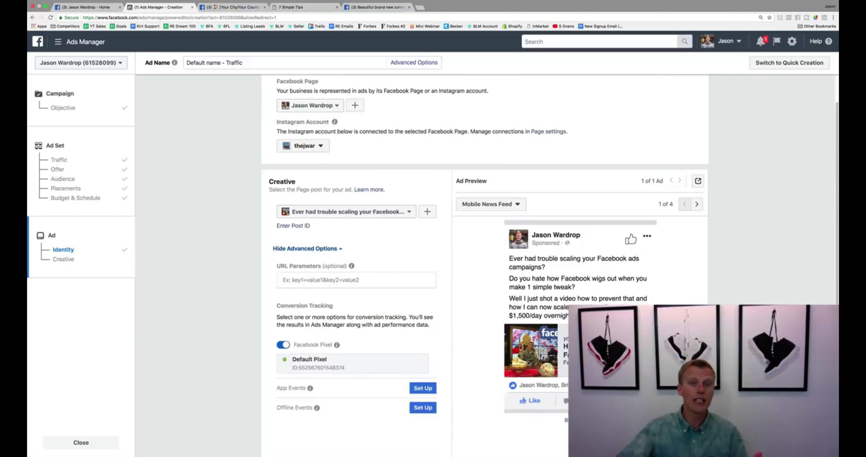
pyautogui.scroll(2, 284, 113)
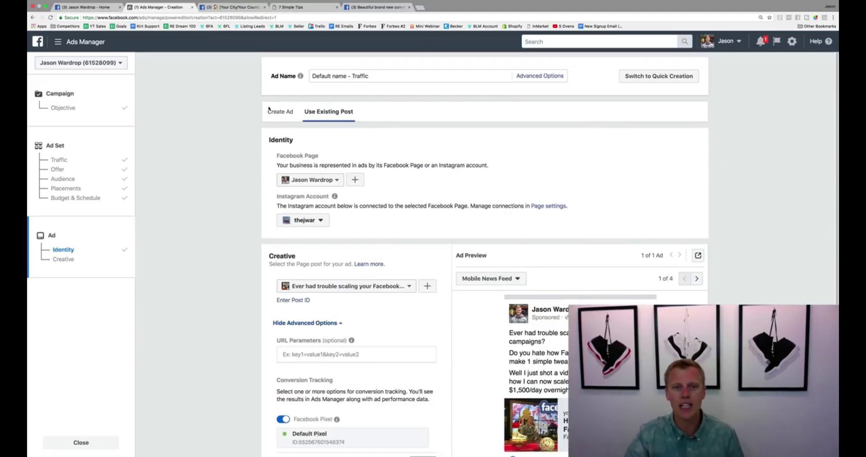
# Switch from using an existing post to creating a new ad, and compare the example homeowners image post with the community video post.
pyautogui.click(284, 112)
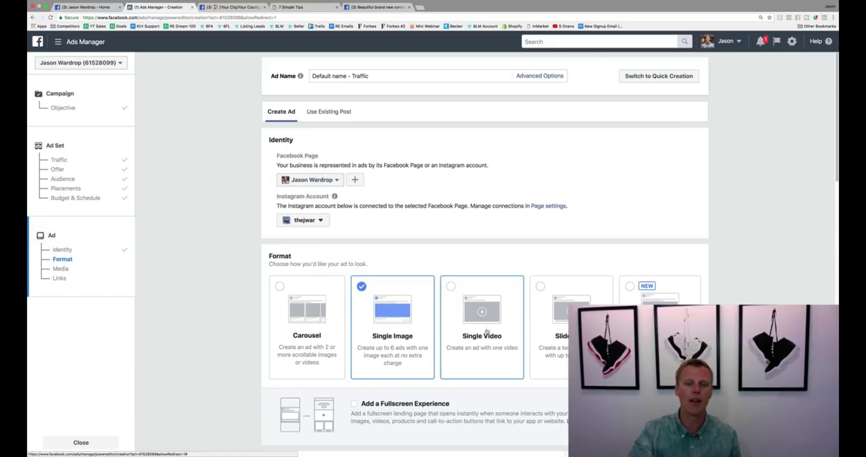
pyautogui.click(235, 8)
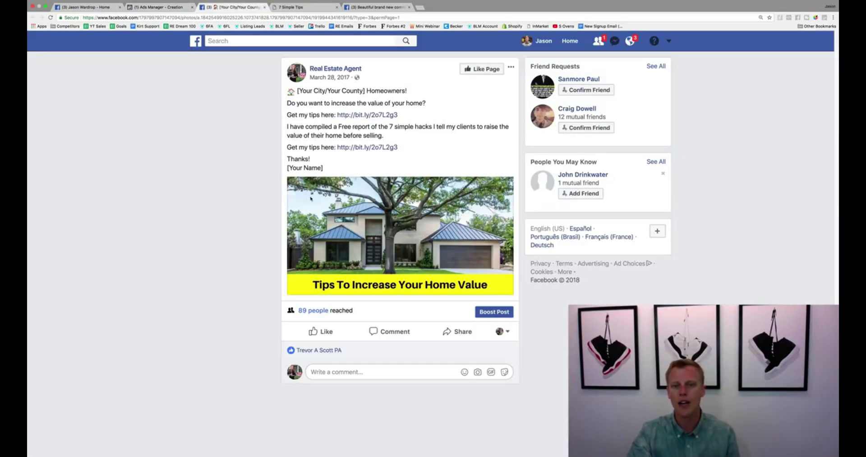
pyautogui.click(389, 7)
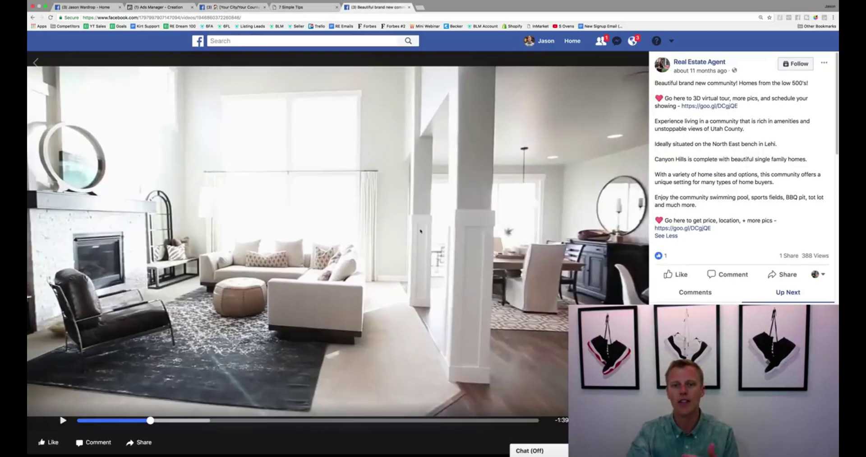
pyautogui.click(164, 7)
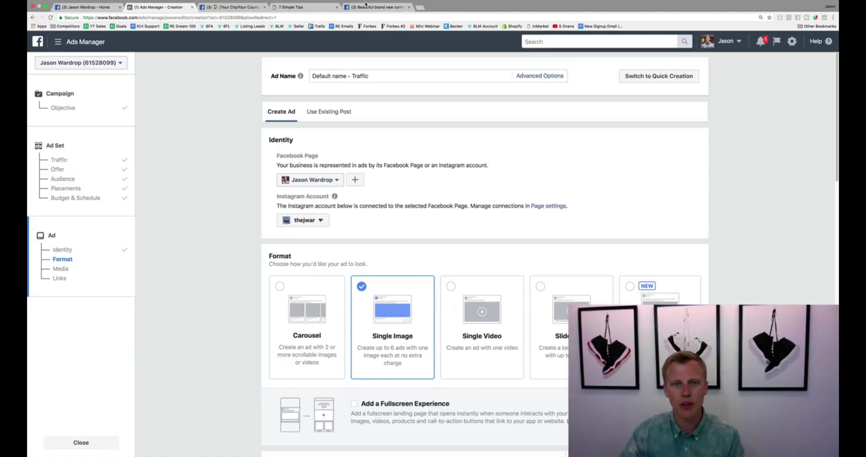
pyautogui.click(366, 7)
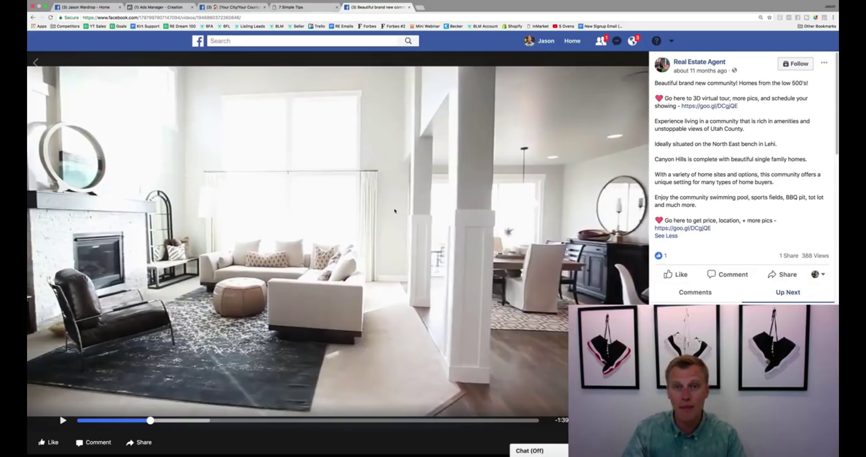
pyautogui.click(151, 7)
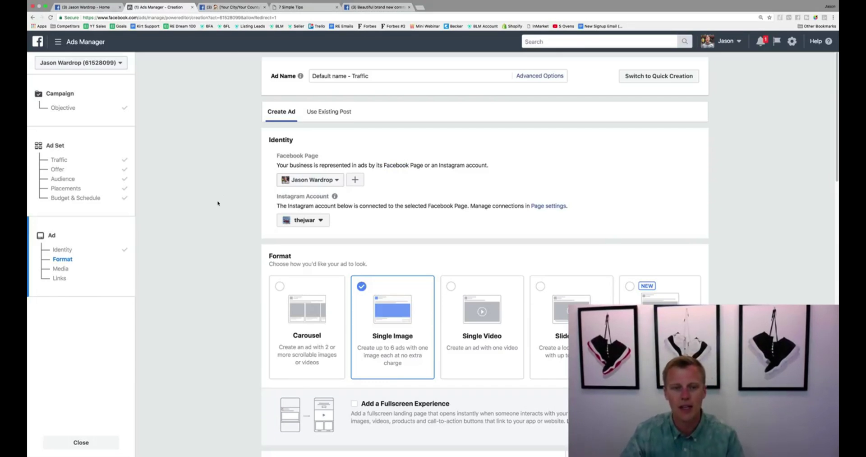
# With the Single Image format kept, search the free stock images for "home" and add the white kitchen photo with bar stools to the ad.
pyautogui.scroll(-3, 219, 205)
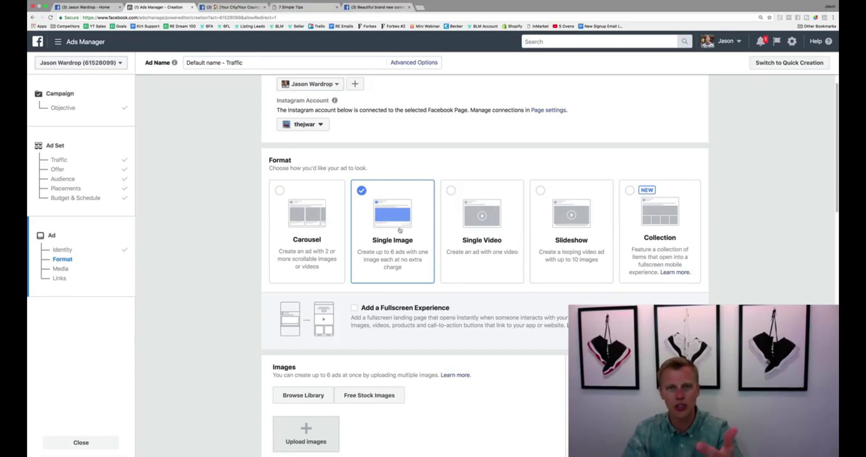
pyautogui.scroll(-5, 489, 228)
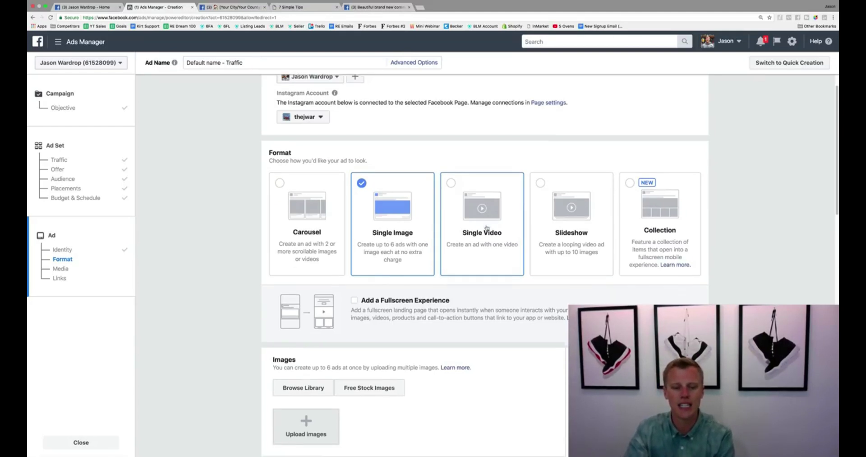
pyautogui.scroll(-1, 486, 233)
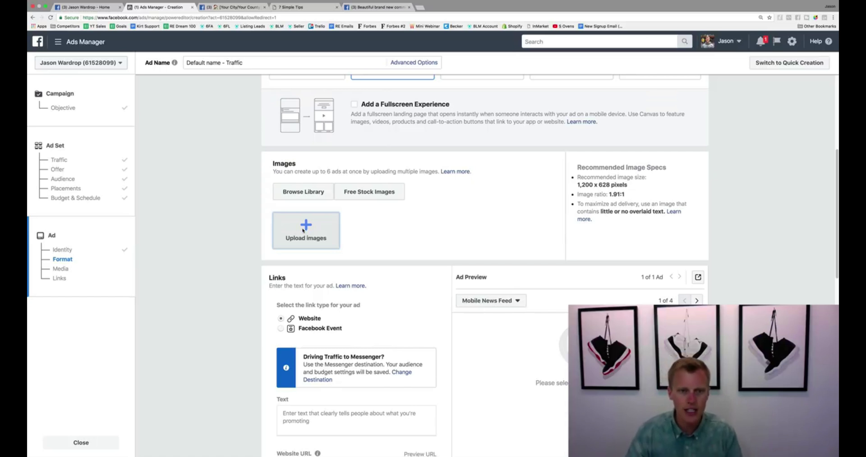
pyautogui.click(361, 194)
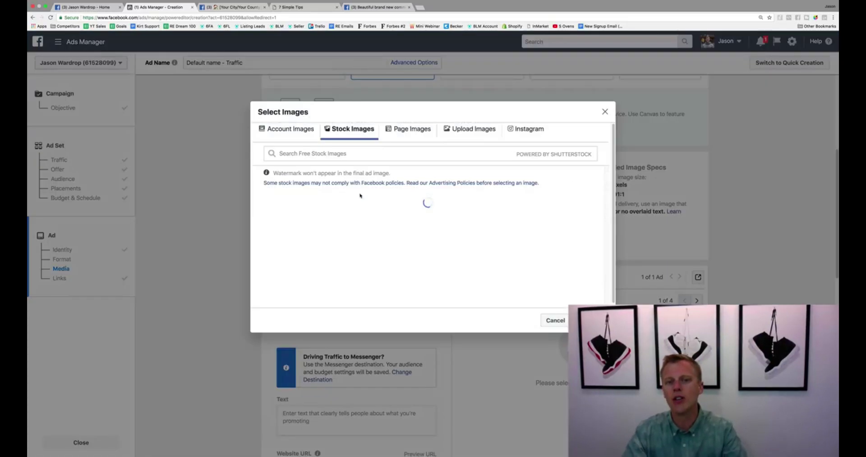
pyautogui.click(352, 155)
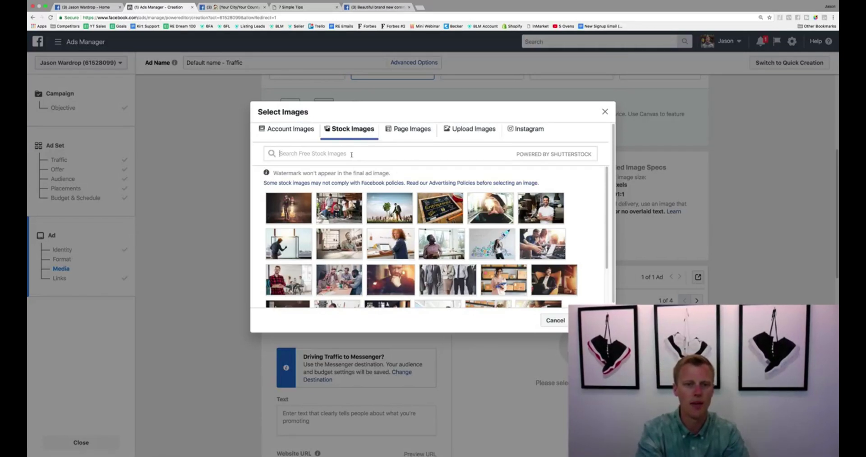
pyautogui.write('home')
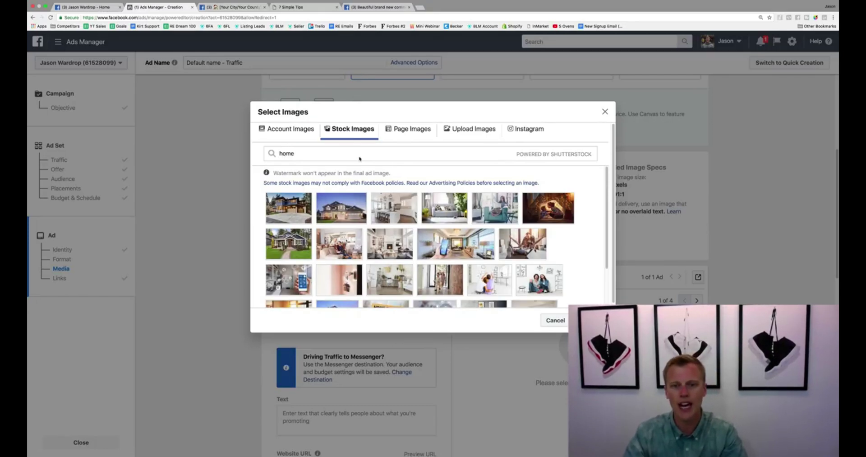
pyautogui.click(392, 207)
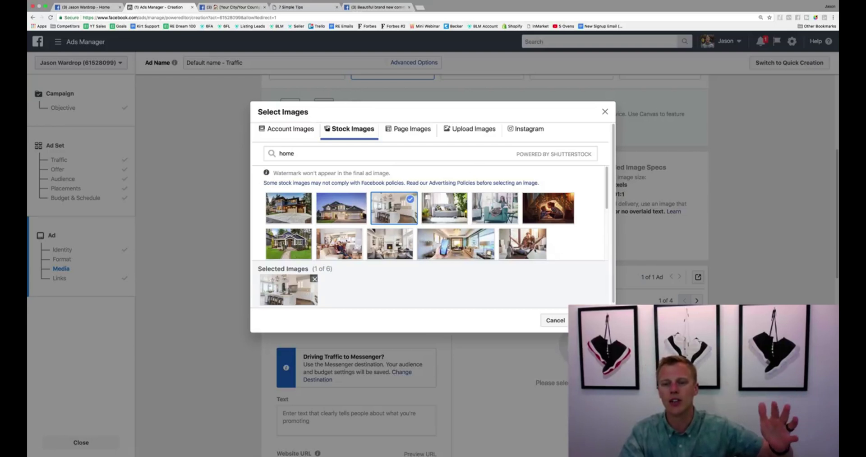
pyautogui.click(587, 320)
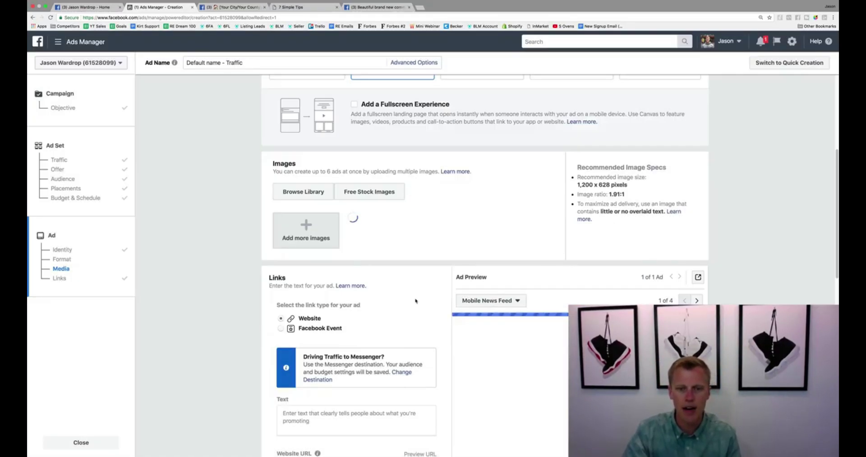
# Open arsenalmkg.com in a new browser tab, copy its address into the ad's website URL, and enter HOME as the ad text.
pyautogui.scroll(-3, 497, 390)
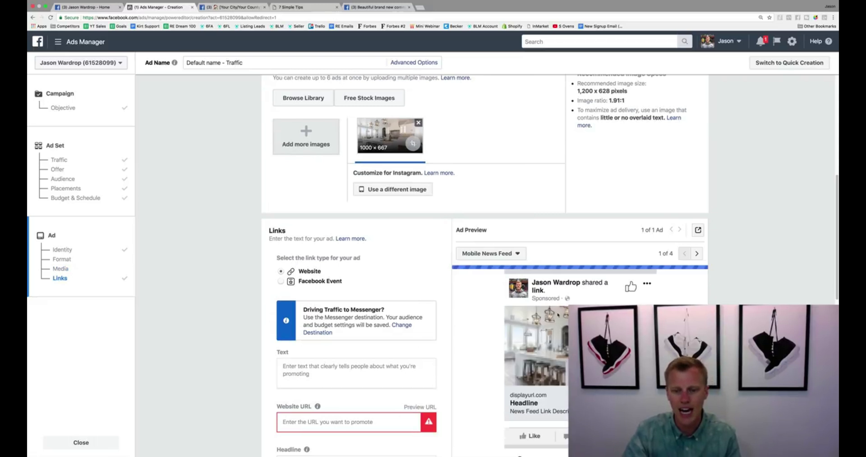
pyautogui.press('super+t')
pyautogui.write('arsenalmkg.com')
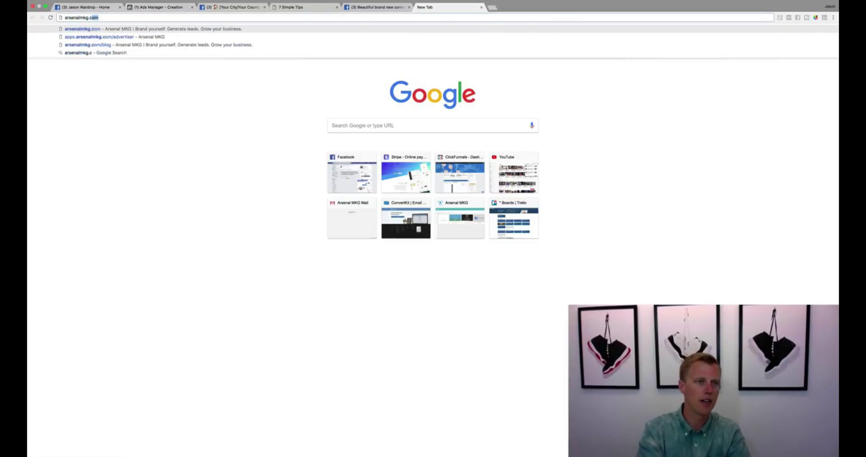
pyautogui.press('Return')
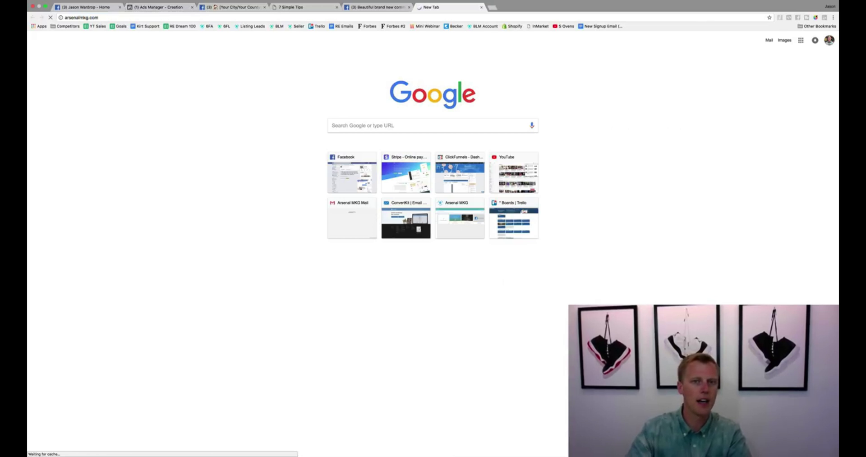
pyautogui.click(154, 14)
pyautogui.press('super+c')
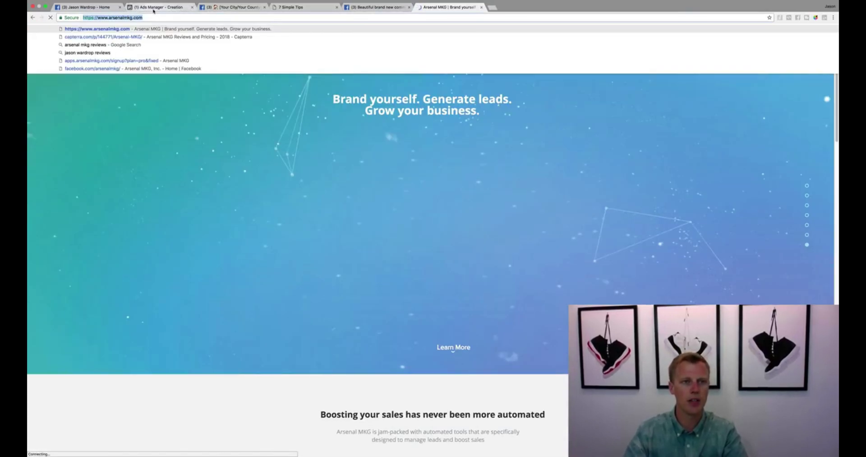
pyautogui.click(155, 7)
pyautogui.click(338, 420)
pyautogui.press('super+v')
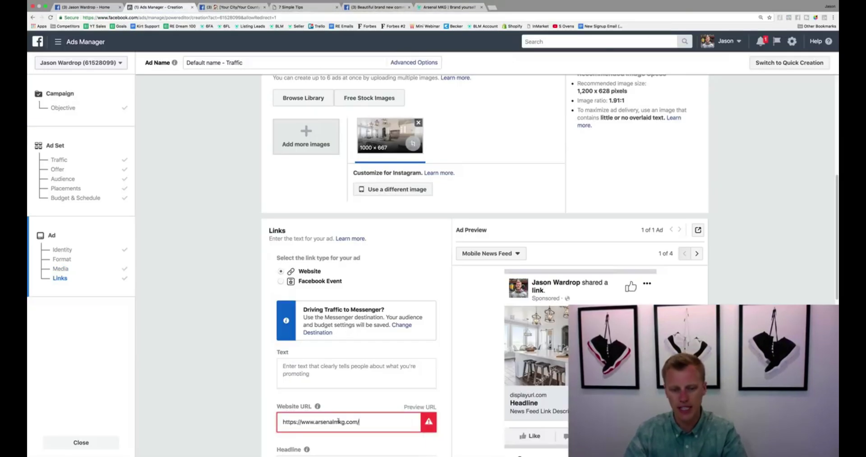
pyautogui.click(333, 367)
pyautogui.write('HOME')
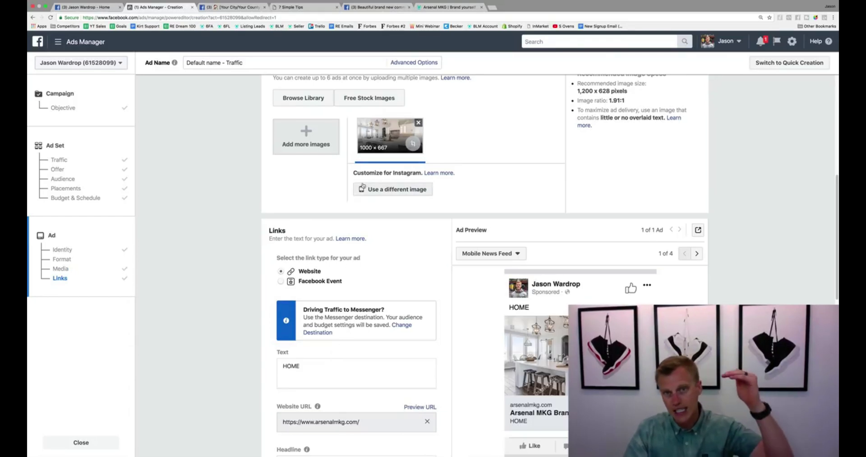
# Replace the ad text with the full text copied from the example homeowners post, and change its [Your City/Your County] placeholder to Dallas.
pyautogui.click(239, 7)
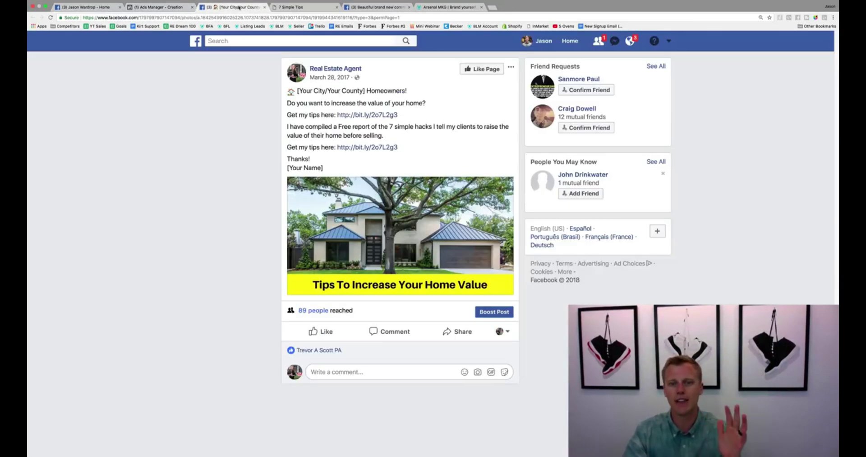
pyautogui.moveTo(340, 163); pyautogui.dragTo(290, 91)
pyautogui.press('super+c')
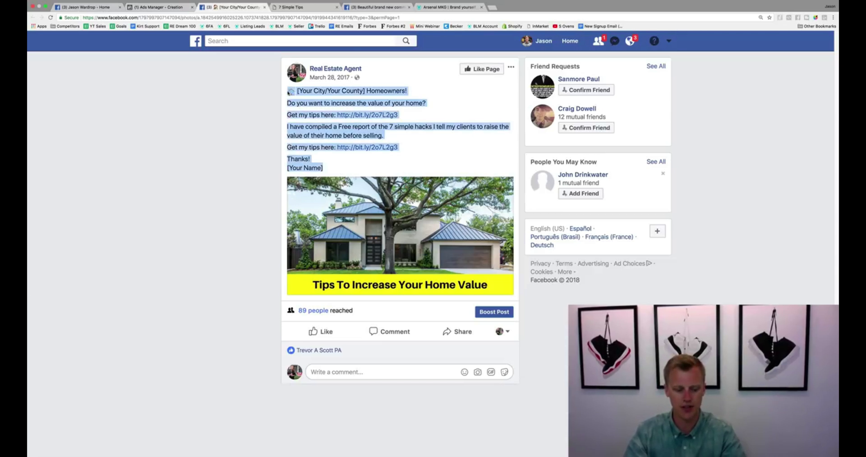
pyautogui.click(158, 7)
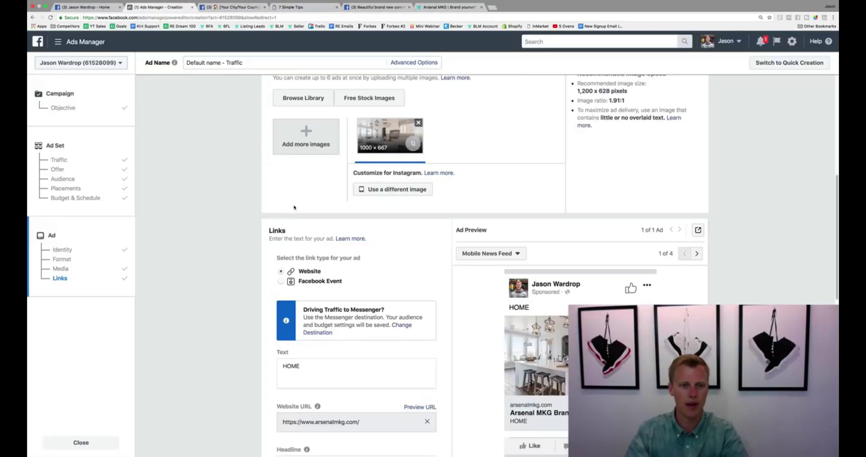
pyautogui.scroll(-2, 263, 355)
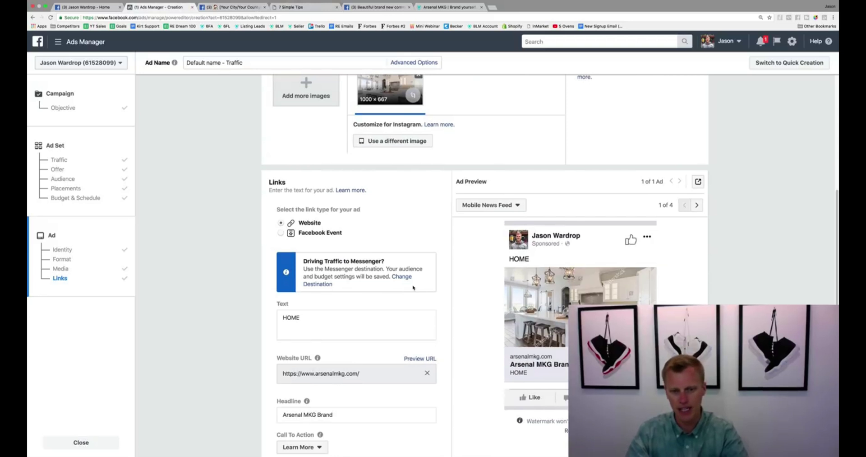
pyautogui.click(331, 318)
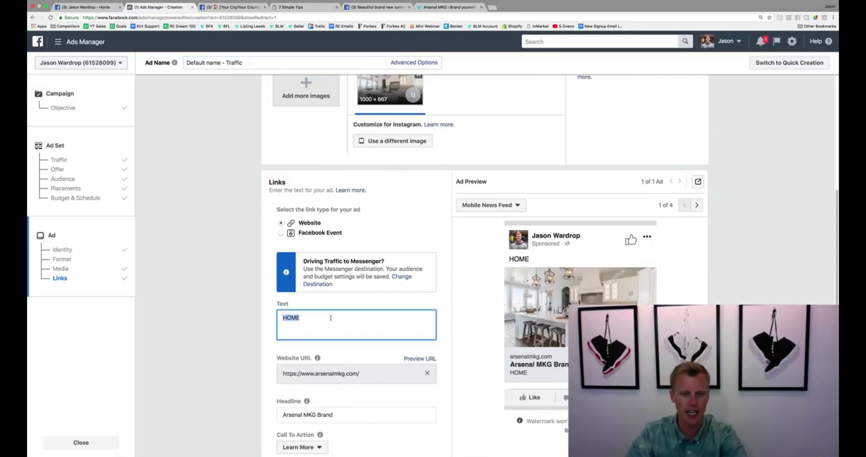
pyautogui.press('super+v')
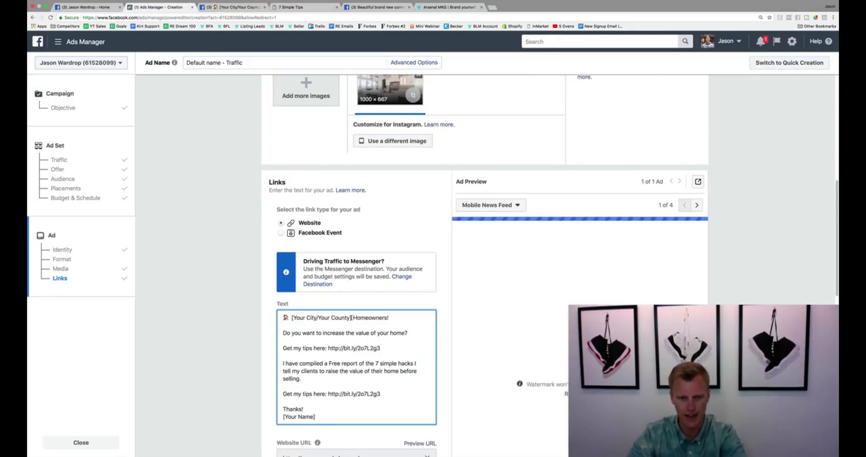
pyautogui.moveTo(352, 317); pyautogui.dragTo(292, 316)
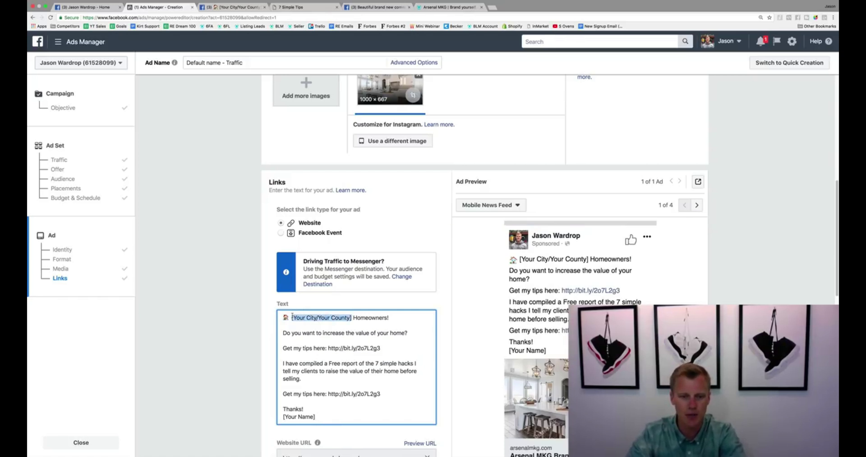
pyautogui.write('Dallas')
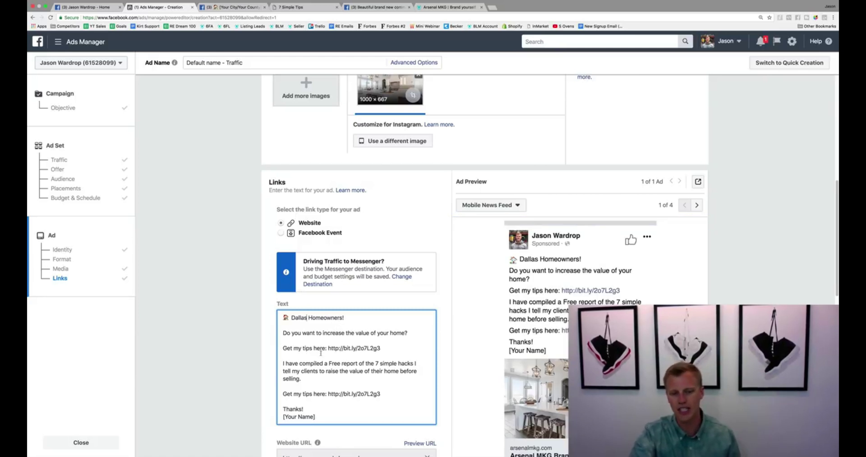
pyautogui.moveTo(382, 348); pyautogui.dragTo(326, 348)
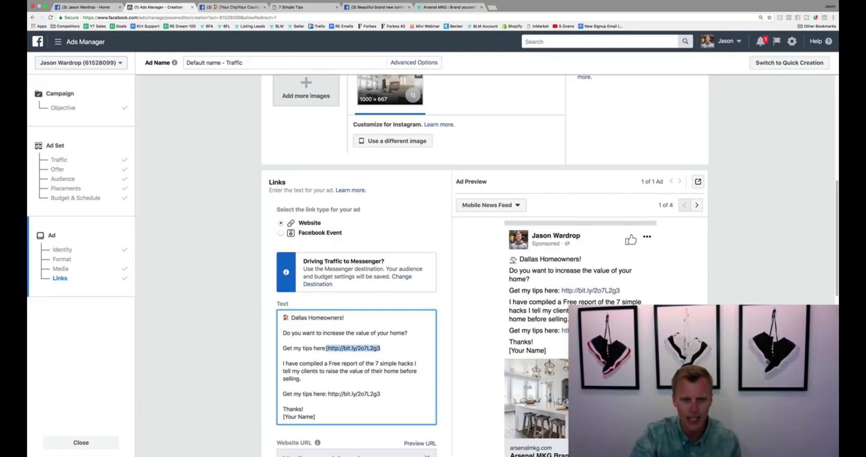
pyautogui.click(449, 6)
pyautogui.click(264, 18)
pyautogui.press('super+c')
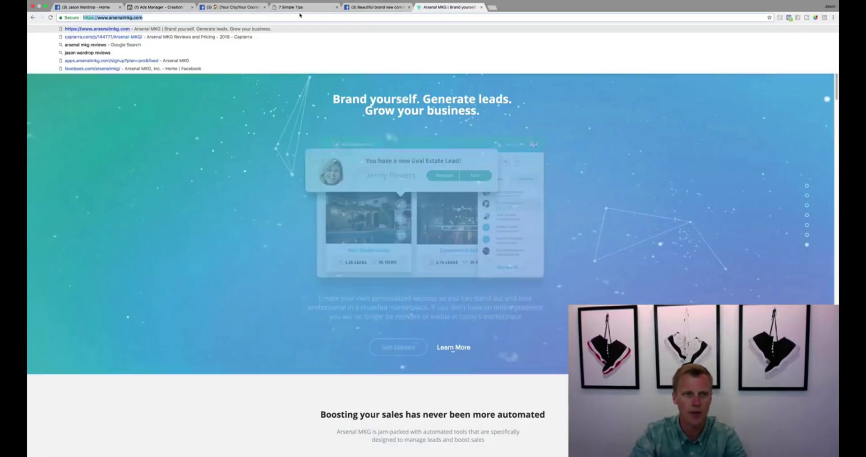
pyautogui.click(175, 8)
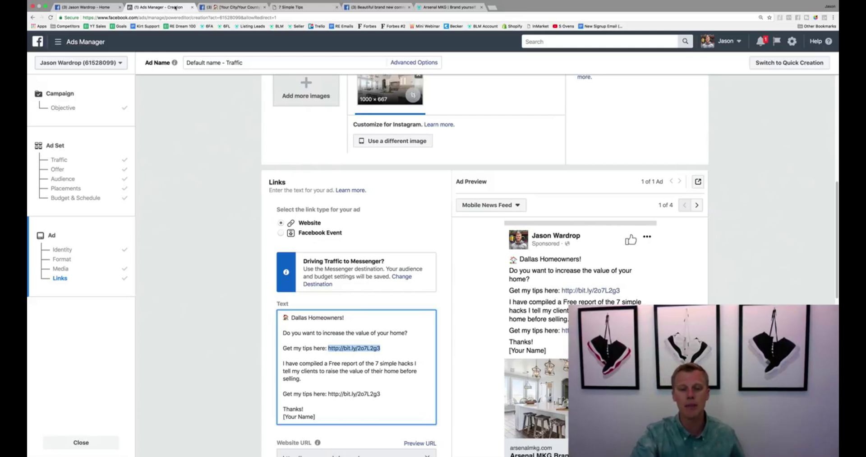
pyautogui.press('super+v')
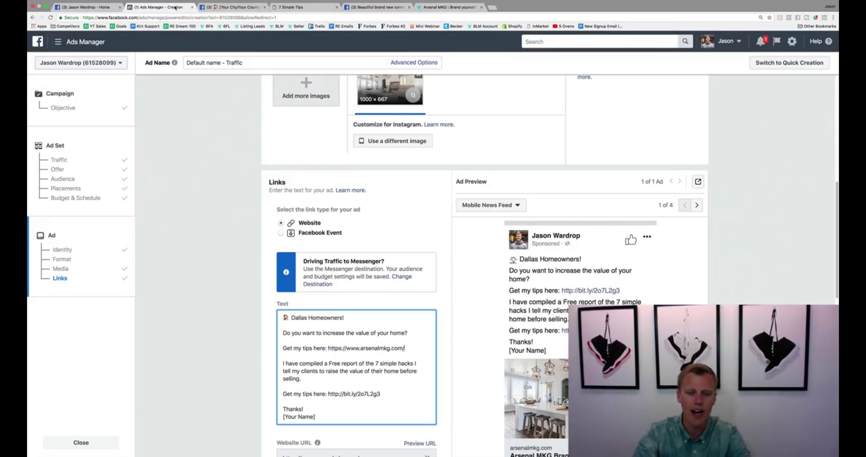
pyautogui.moveTo(381, 394); pyautogui.dragTo(328, 394)
pyautogui.press('super+v')
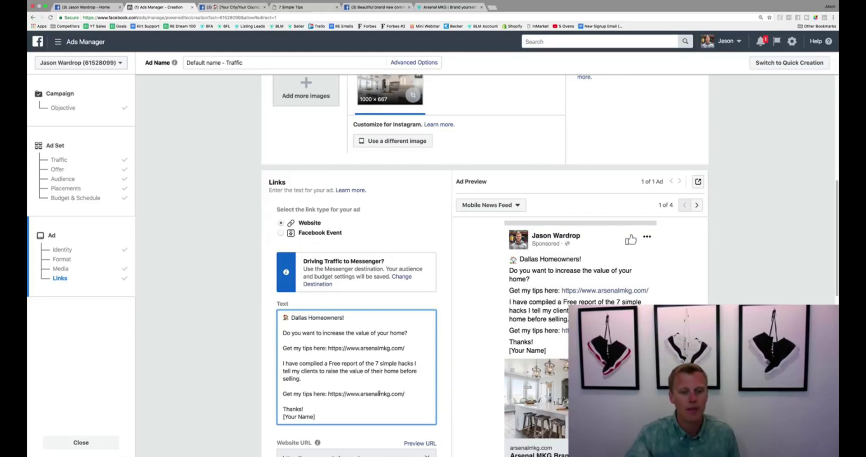
pyautogui.moveTo(325, 416); pyautogui.dragTo(283, 416)
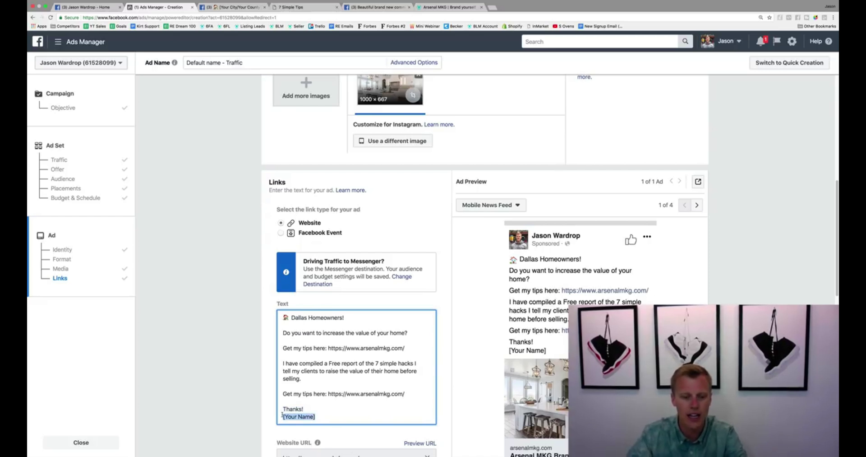
pyautogui.write('Jason Wardrop')
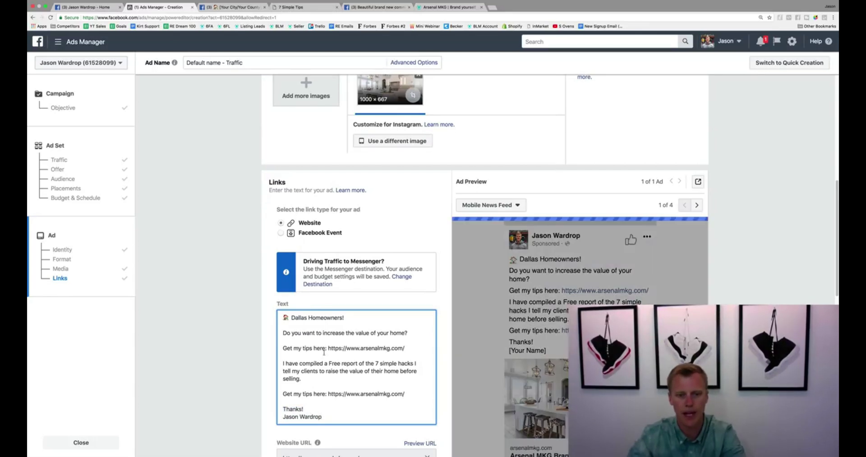
# Replace the ad's headline with "Dallas Homeowners - Increase The Value Of Your Home!".
pyautogui.scroll(-5, 324, 352)
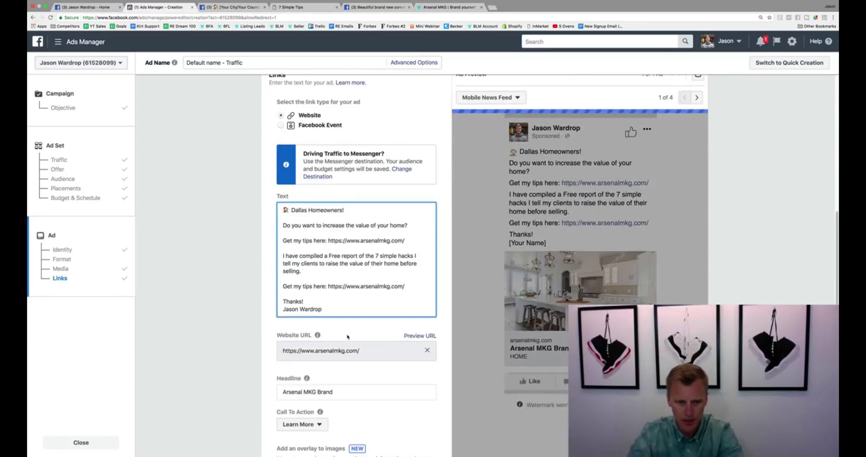
pyautogui.moveTo(353, 324); pyautogui.dragTo(264, 325)
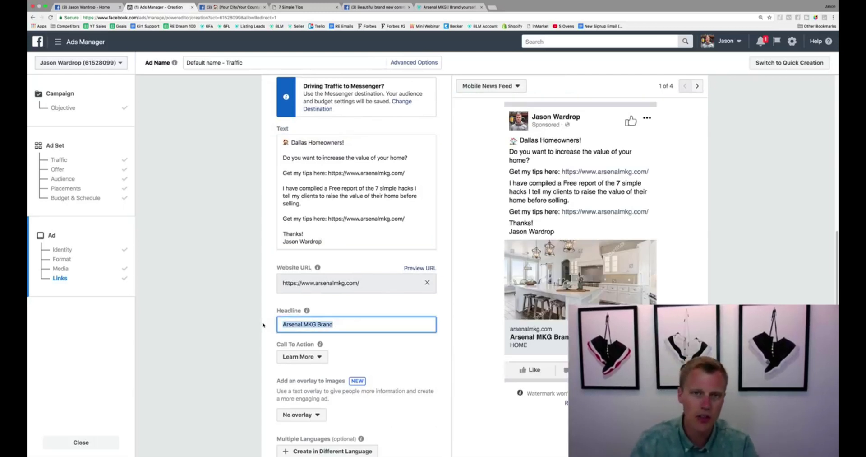
pyautogui.write('Dallas ')
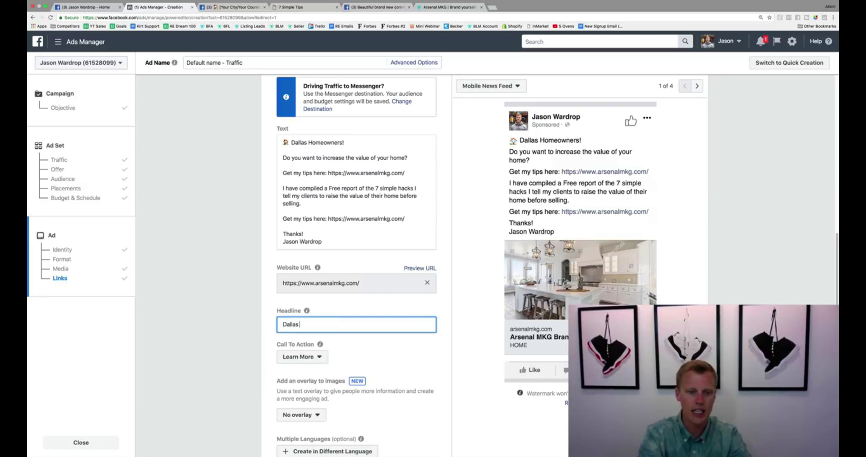
pyautogui.write('Homeowners ')
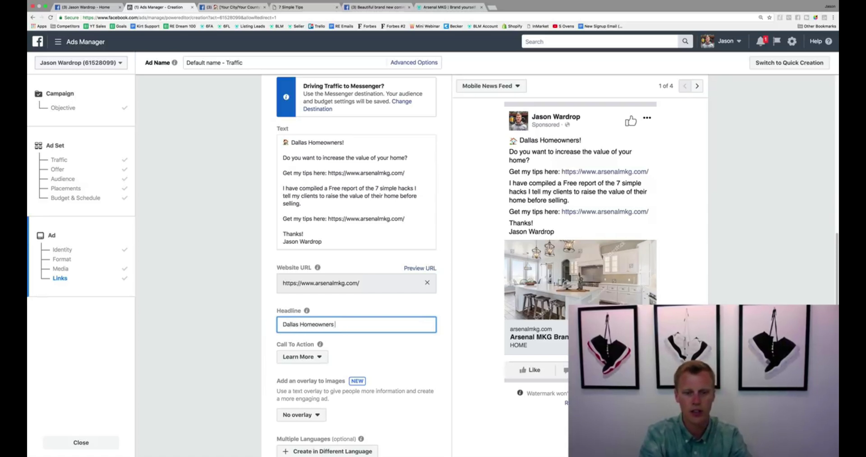
pyautogui.write('- Increse')
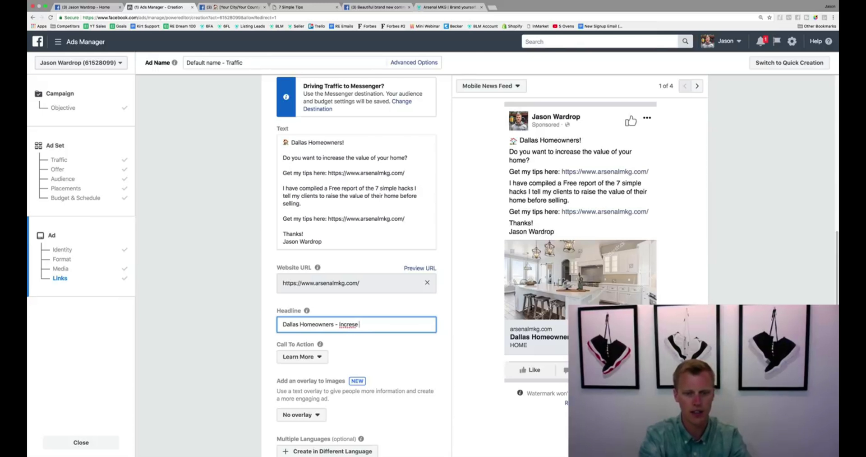
pyautogui.hotkey('alt', 'BackSpace')
pyautogui.write('Increase ')
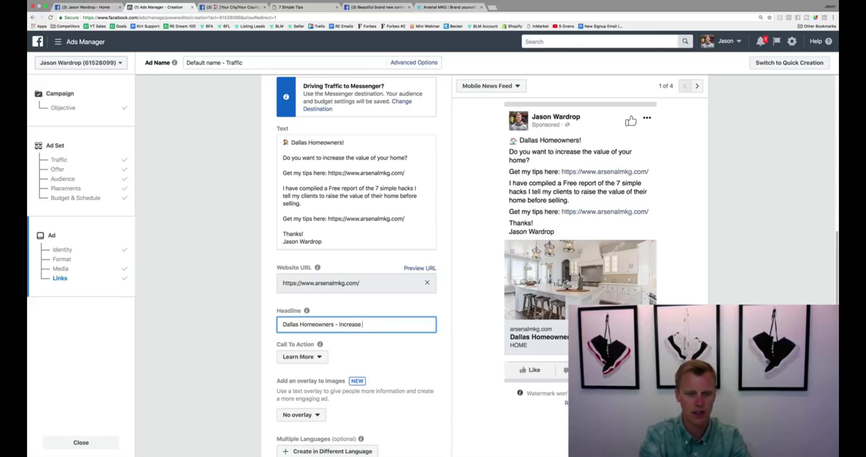
pyautogui.write('The Value Of Your ')
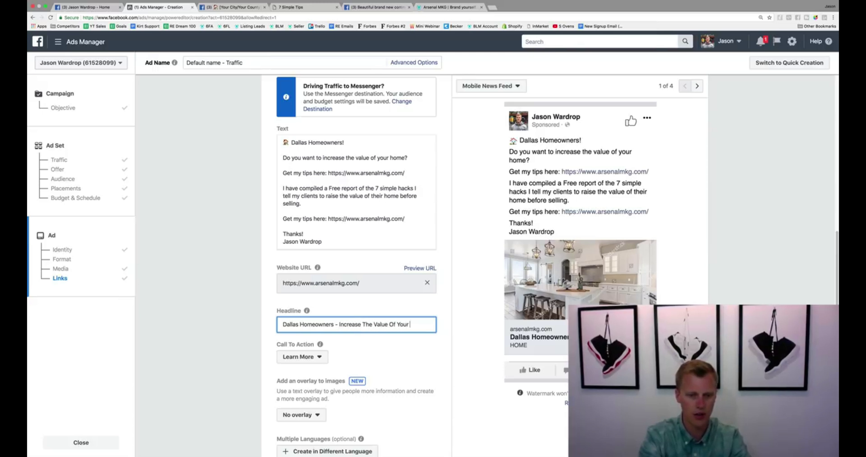
pyautogui.write('Home!')
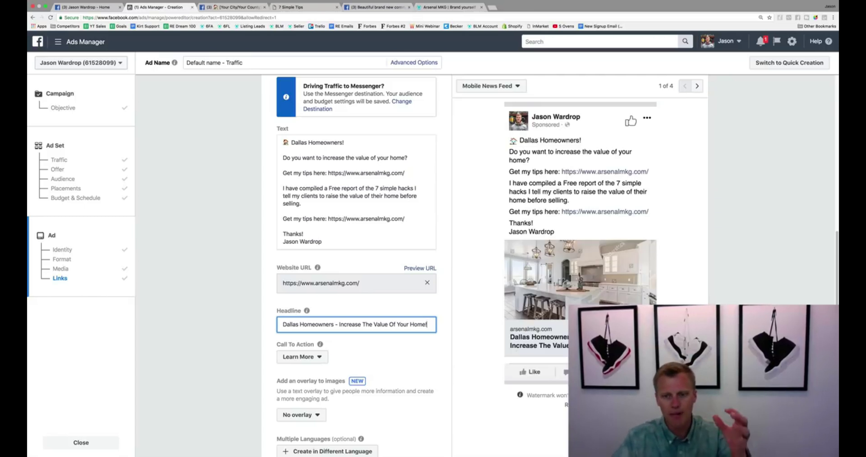
# Look through the call-to-action options for the ad and keep Learn More selected.
pyautogui.click(321, 360)
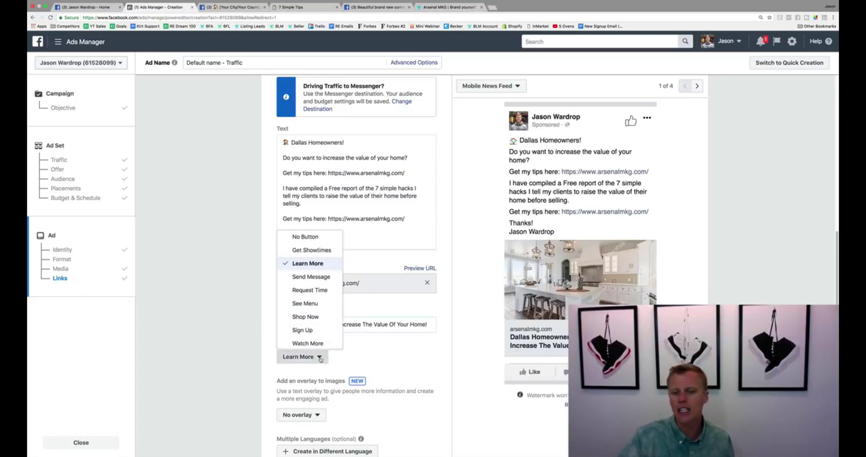
pyautogui.scroll(-3, 307, 289)
pyautogui.scroll(3, 300, 295)
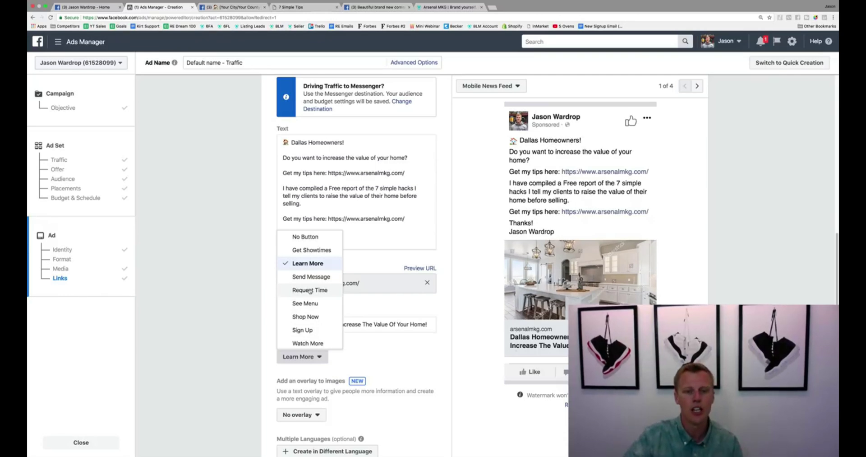
pyautogui.click(309, 264)
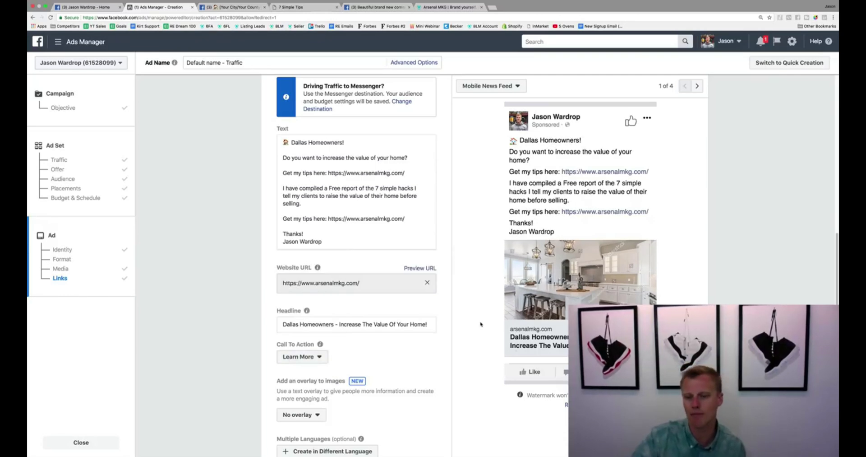
# Switch the ad preview to Desktop News Feed and enter "Increase the value of your home..." as the News Feed link description.
pyautogui.scroll(-3, 449, 334)
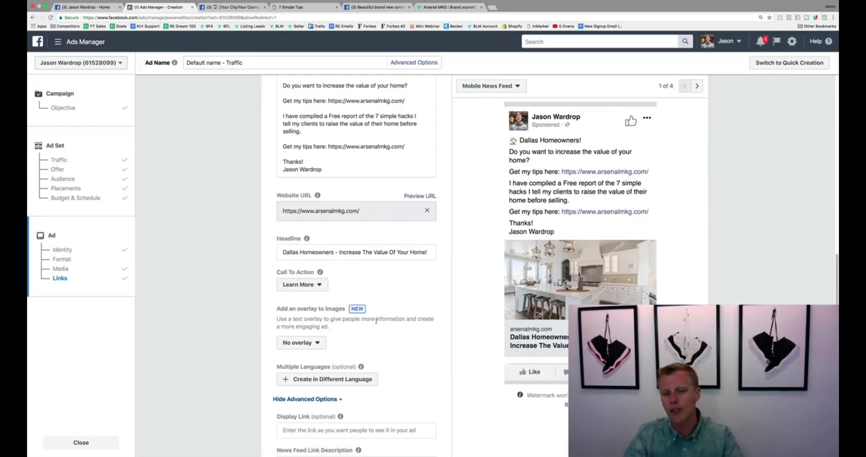
pyautogui.scroll(-2, 377, 321)
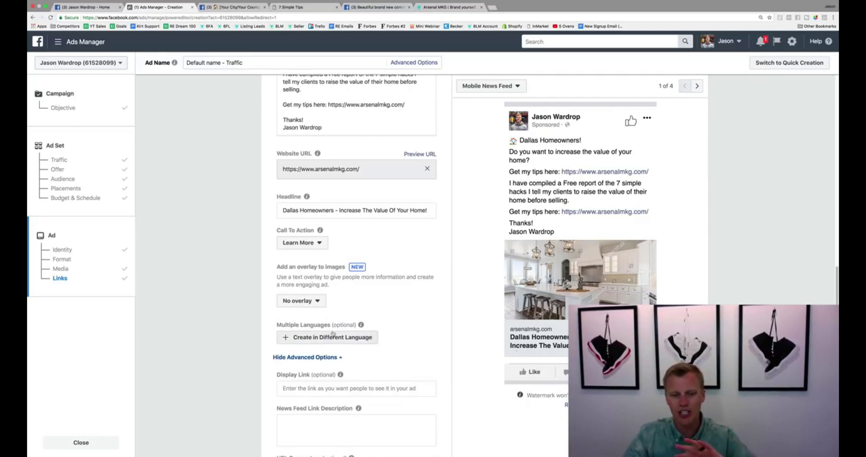
pyautogui.scroll(-2, 378, 329)
pyautogui.scroll(-1, 377, 330)
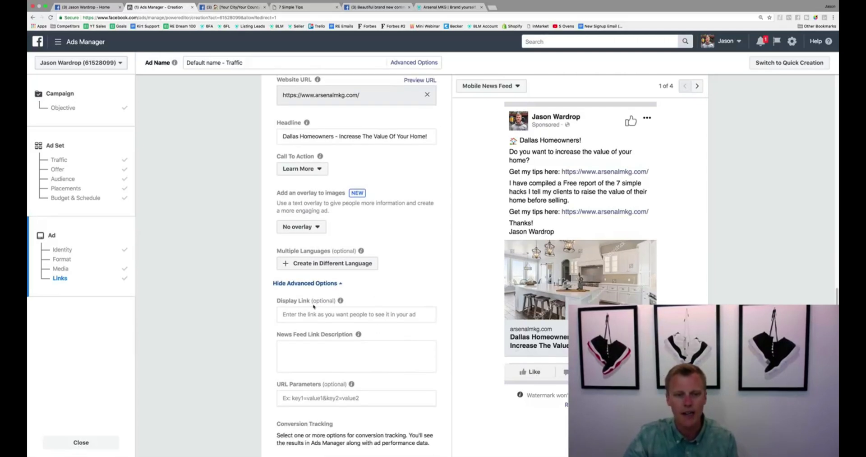
pyautogui.scroll(-1, 329, 332)
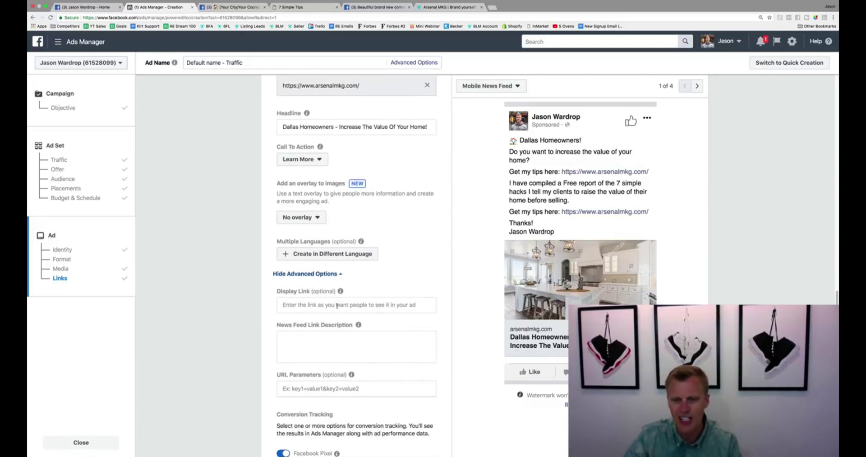
pyautogui.click(326, 318)
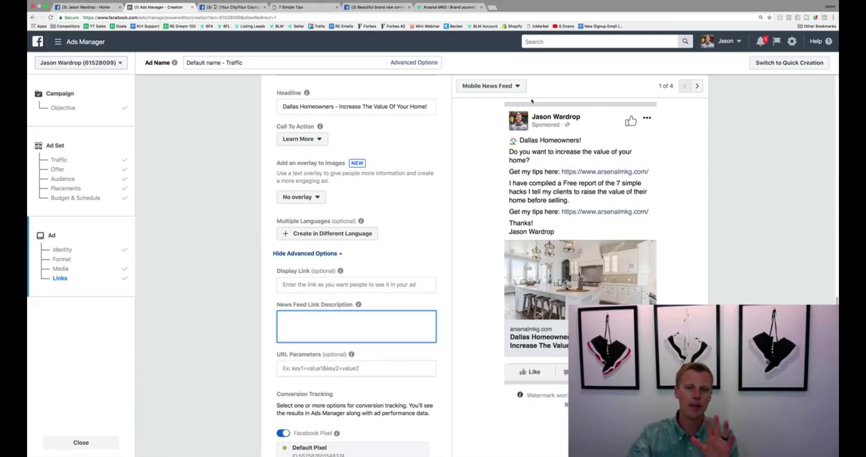
pyautogui.click(698, 86)
pyautogui.click(699, 86)
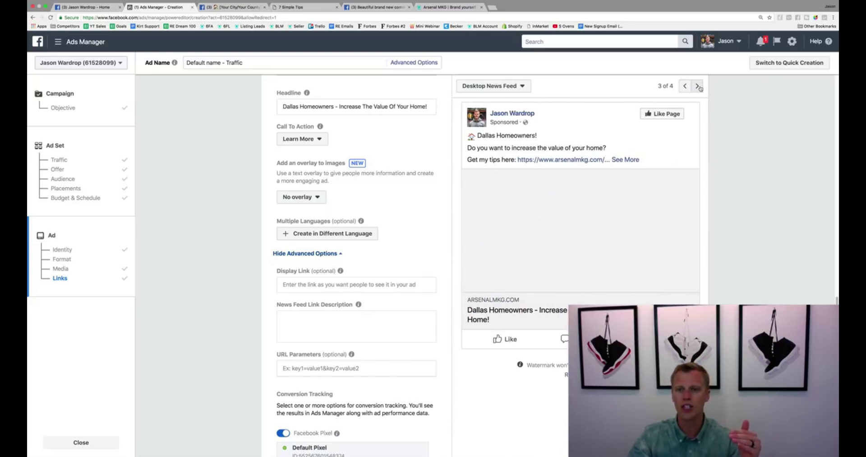
pyautogui.moveTo(637, 207)
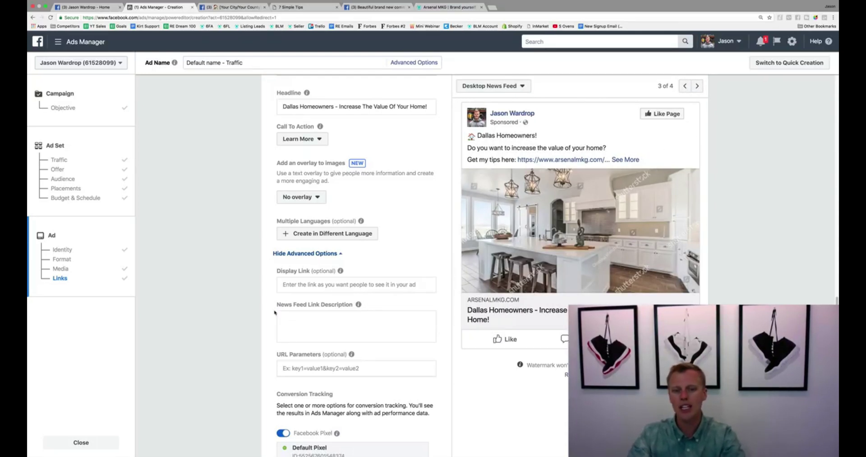
pyautogui.click(330, 317)
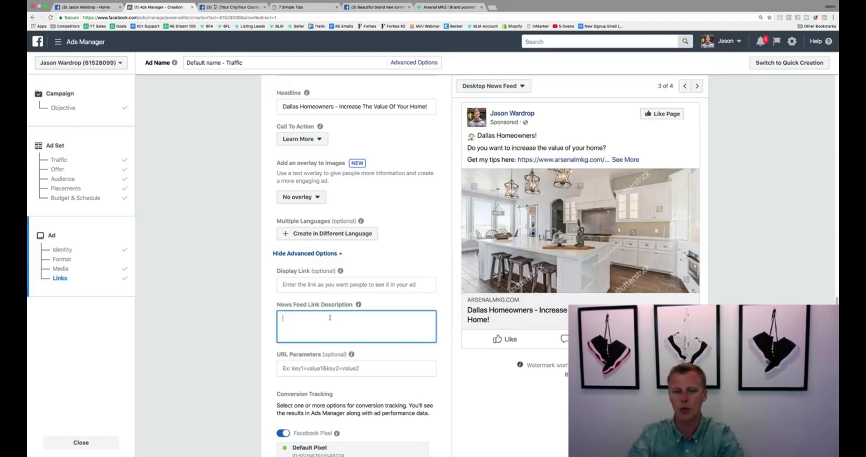
pyautogui.write('Increase th')
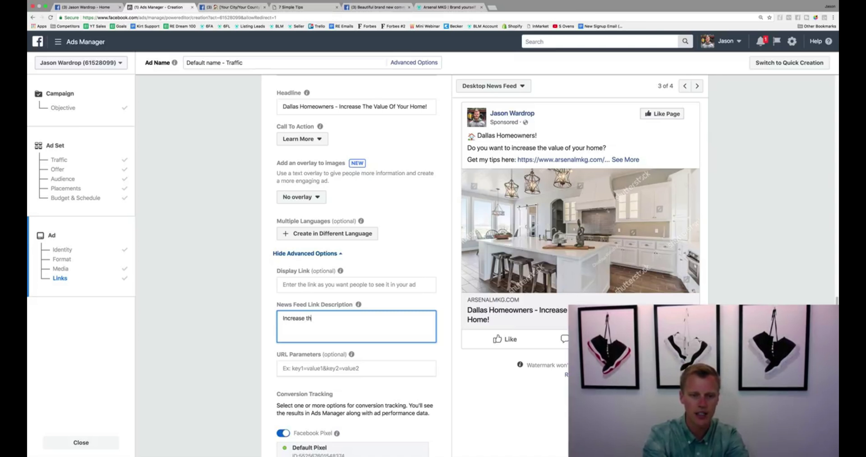
pyautogui.write('e value of your home...')
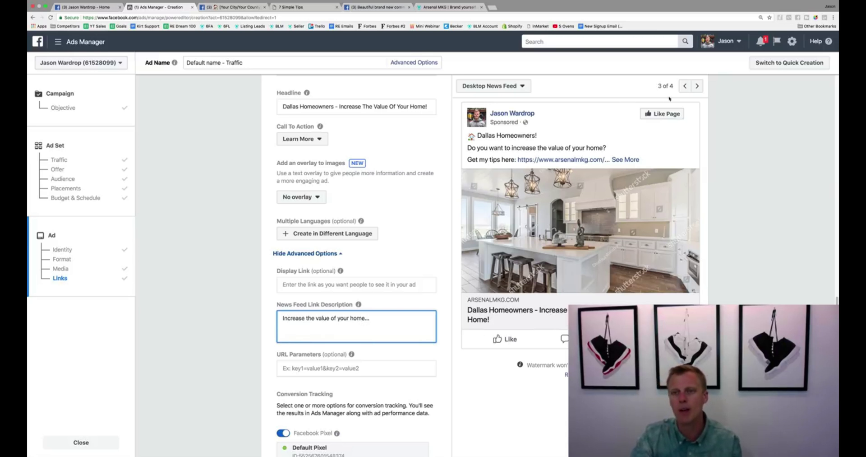
# Preview the ad in Instagram Feed, return to the Mobile News Feed preview, and review the remaining link and conversion tracking settings.
pyautogui.click(697, 87)
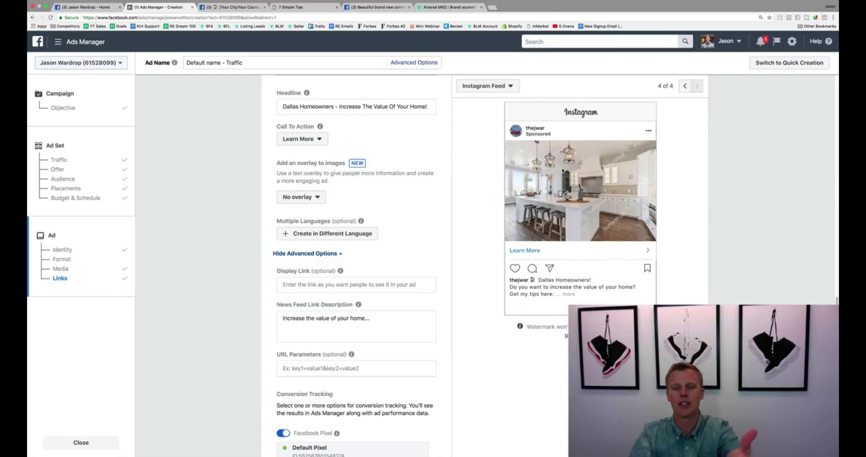
pyautogui.click(685, 86)
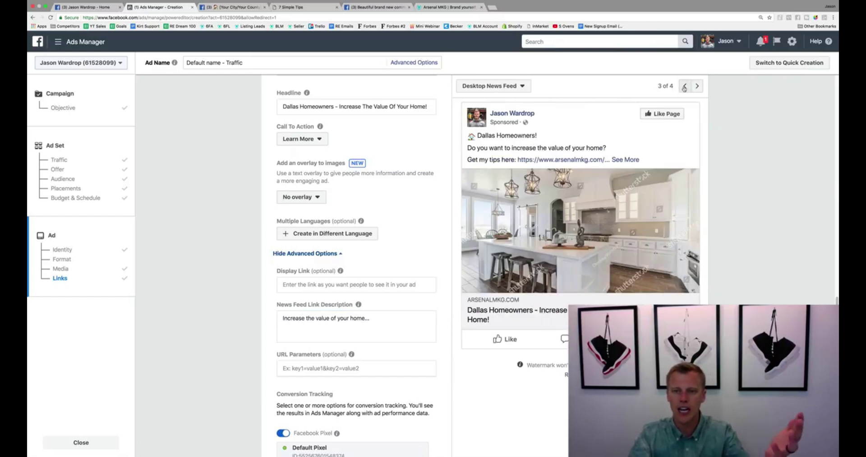
pyautogui.click(685, 87)
pyautogui.click(685, 87)
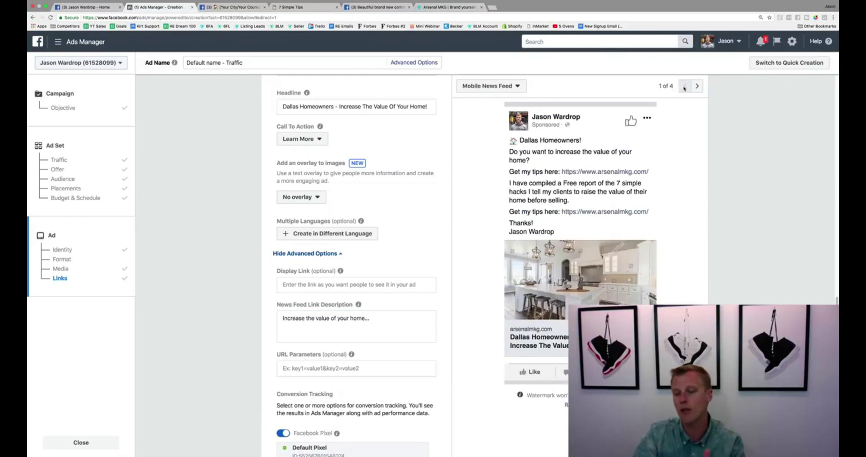
pyautogui.scroll(-3, 338, 331)
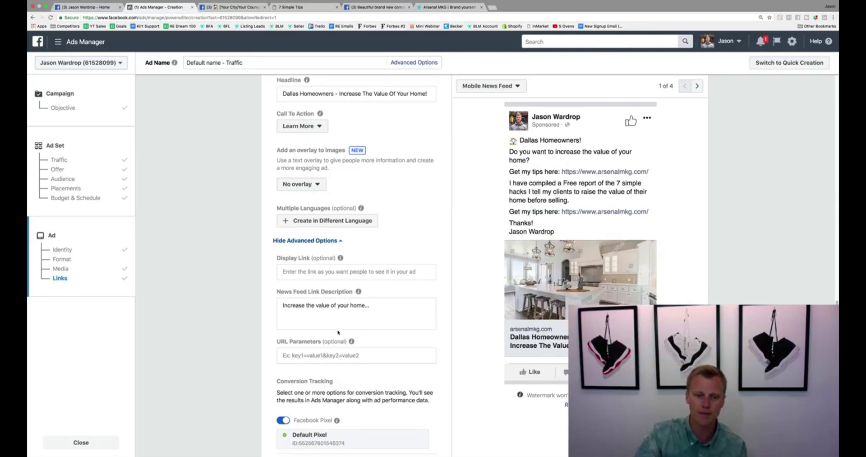
pyautogui.scroll(-3, 337, 331)
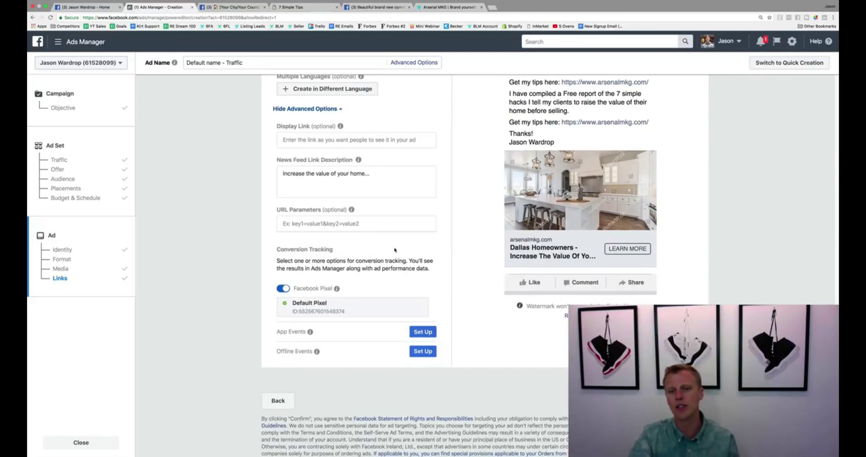